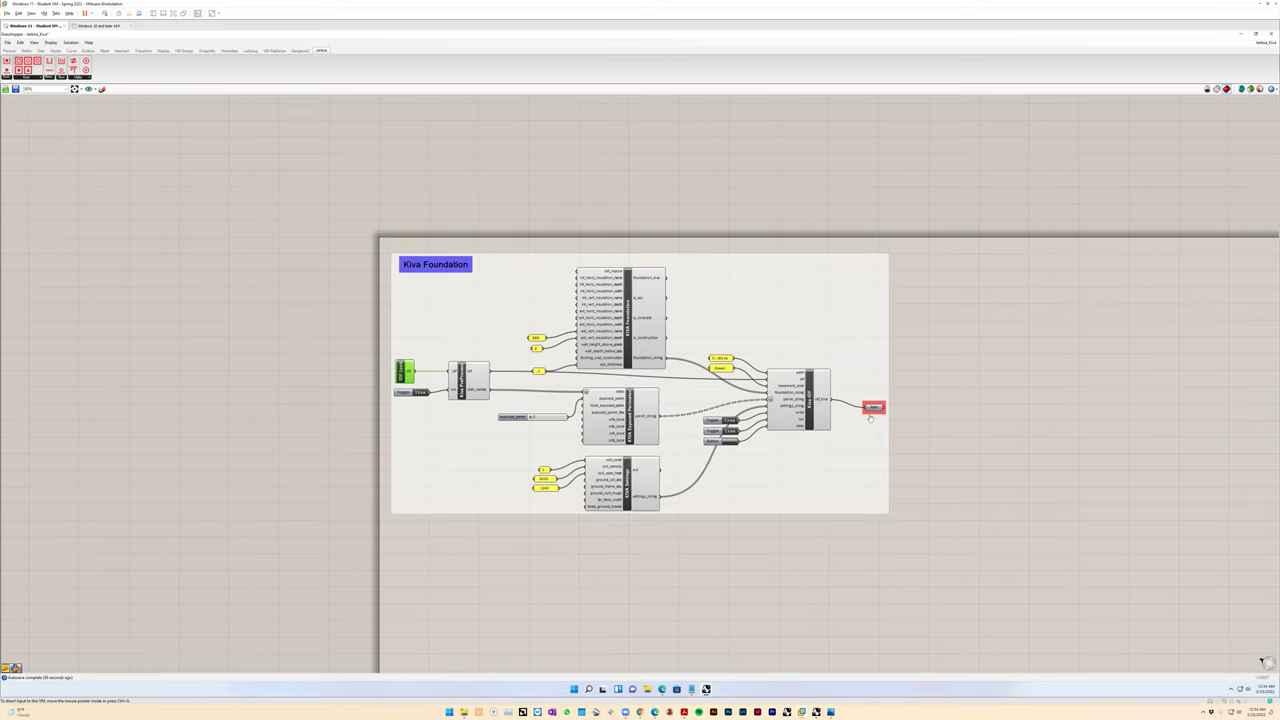
Nudge the red output panel beside the Kiva IDF component a few pixels upward
drag(872, 404, 873, 398)
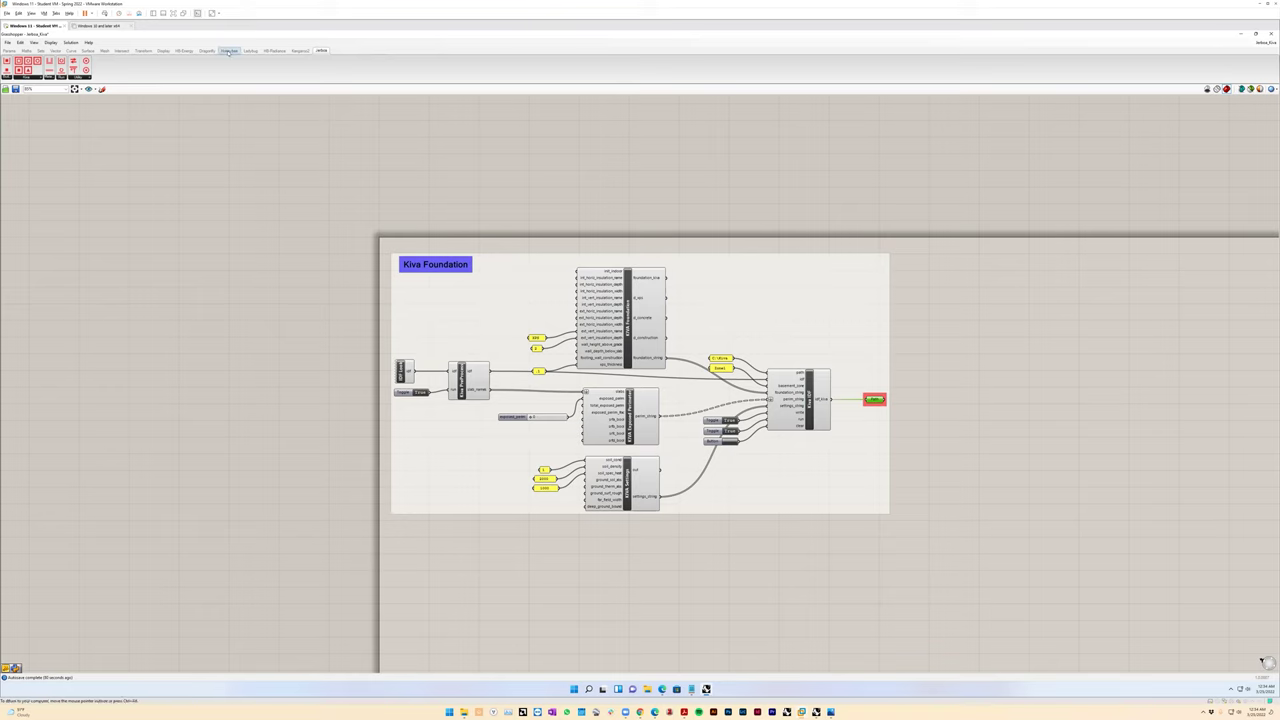
Add an HB Model to OSM component from the HB-Energy Simulate panel, left of the Kiva group
click(229, 50)
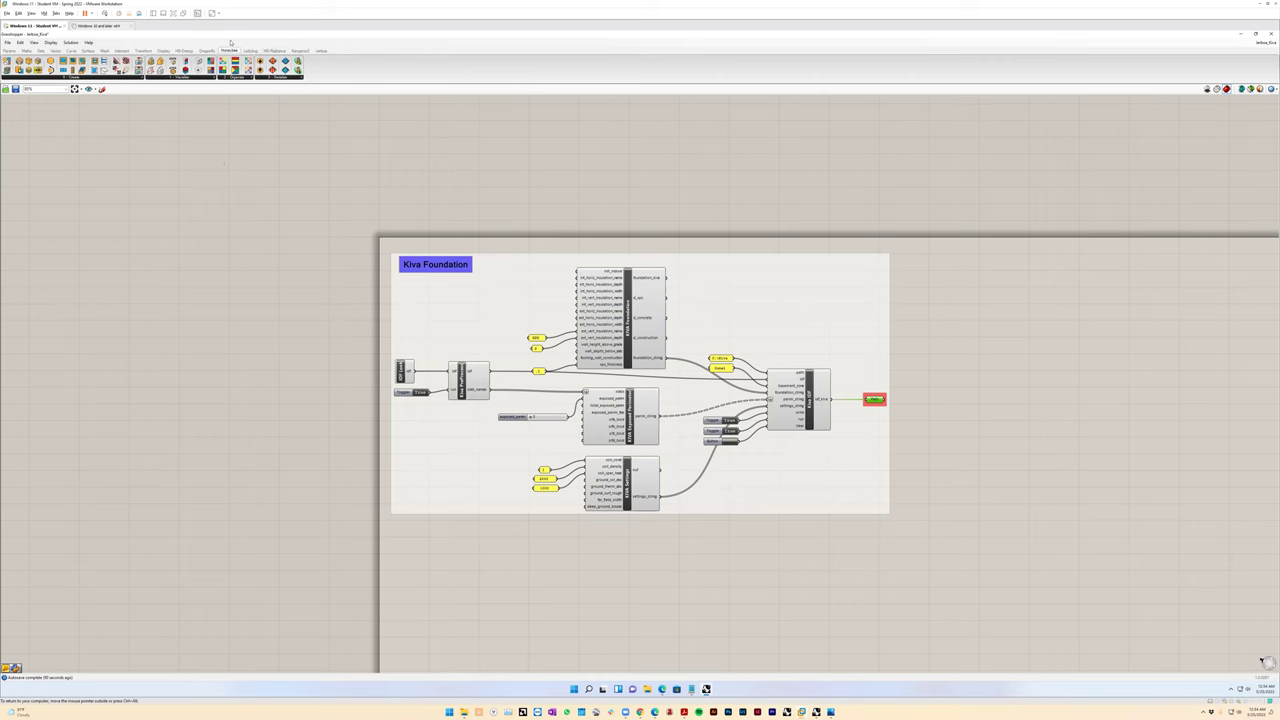
click(184, 50)
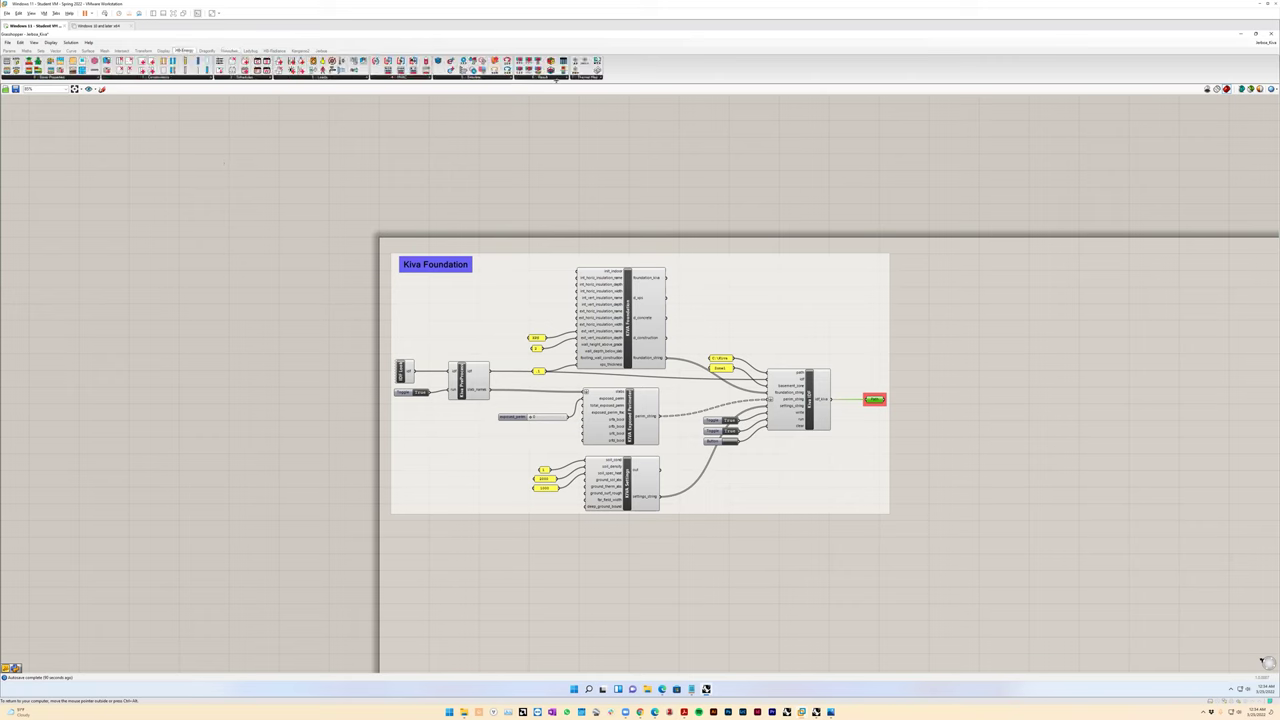
click(470, 77)
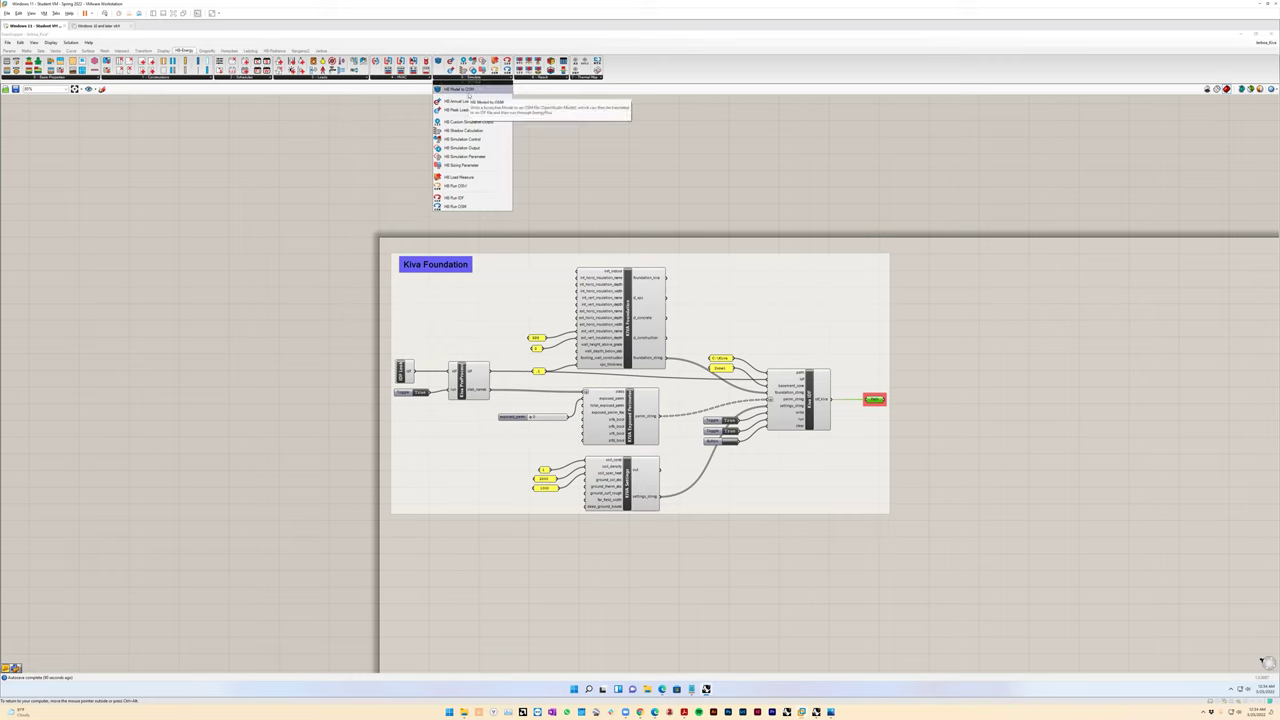
drag(468, 92, 336, 284)
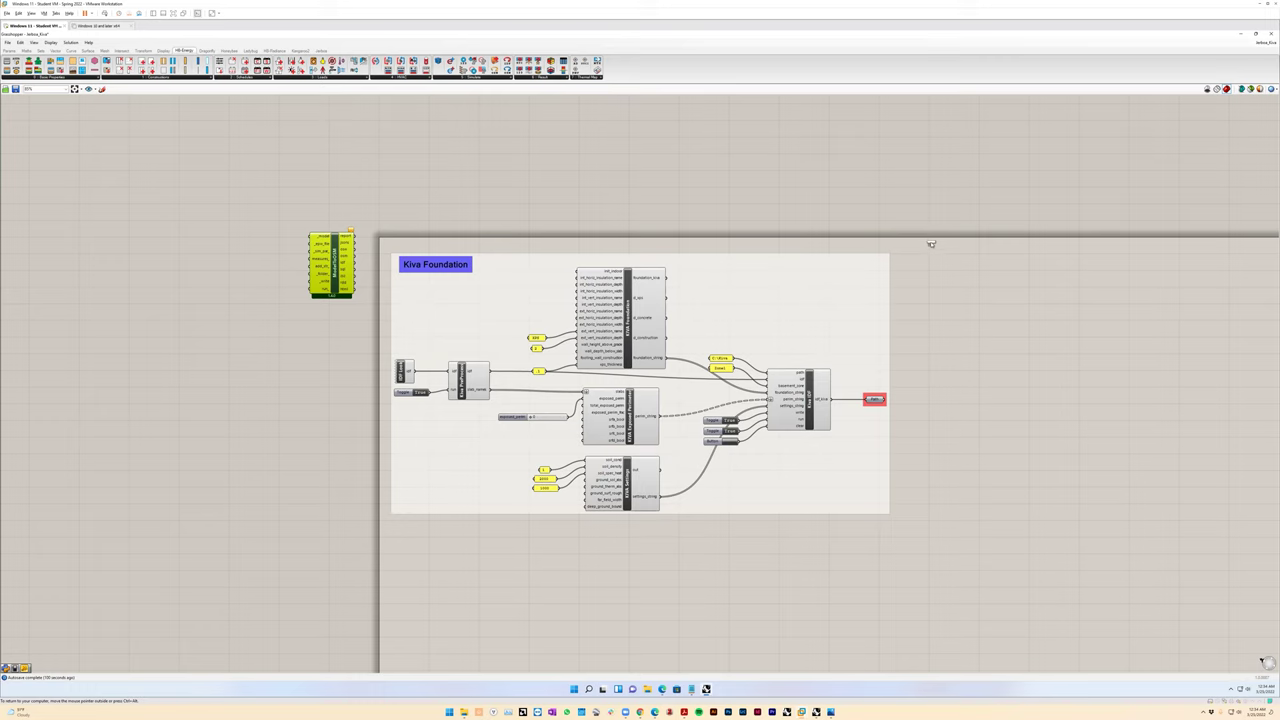
Place an HB Run IDF component right of the Kiva Foundation group and adjust the layout
drag(931, 243, 962, 262)
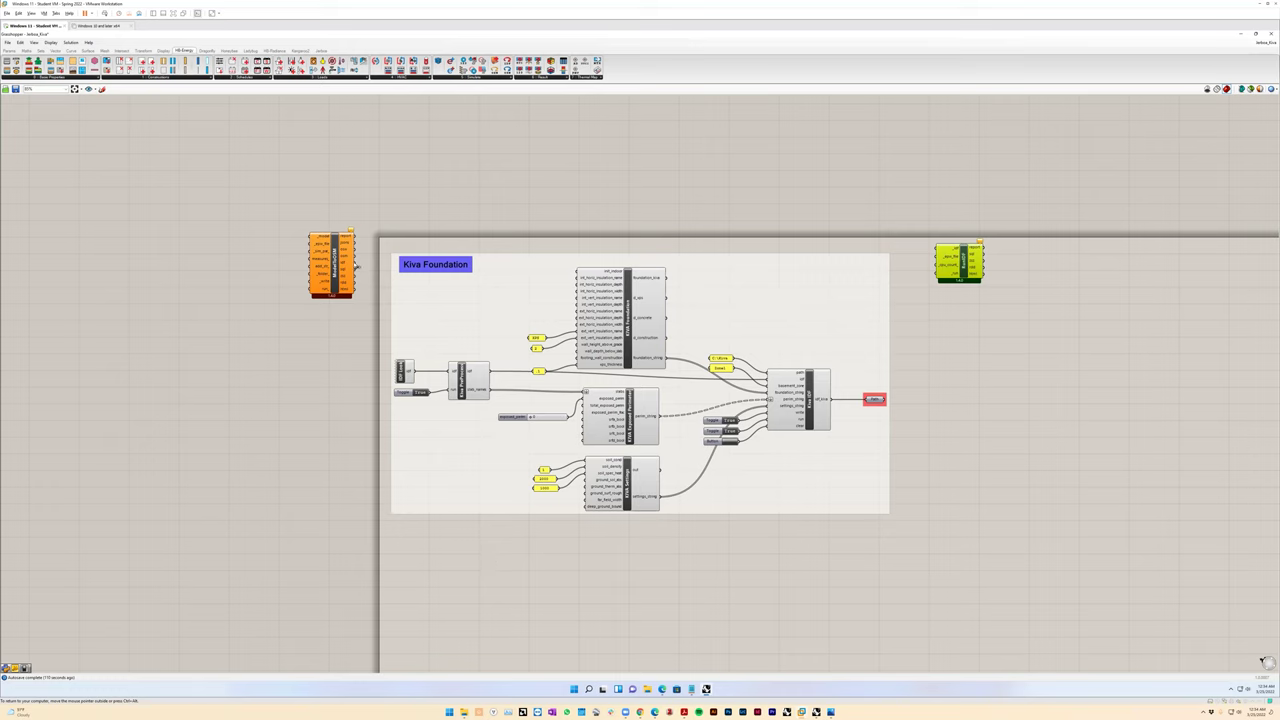
drag(354, 283, 270, 469)
mouse_move(853, 502)
mouse_down()
mouse_move(891, 429)
mouse_move(860, 523)
mouse_up()
Test-wire the Kiva IDF output into HB Run IDF, then disconnect it again
drag(938, 250, 893, 420)
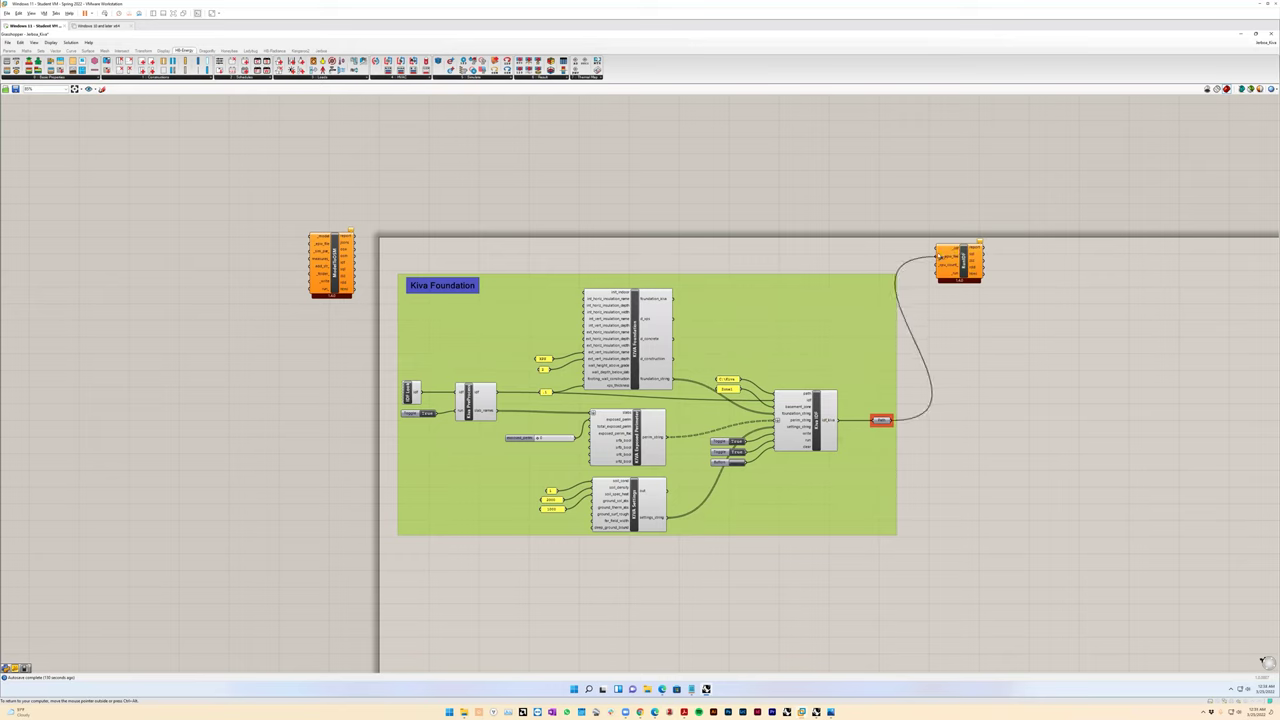
ctrl+shift+drag(938, 250, 988, 452)
drag(366, 196, 202, 411)
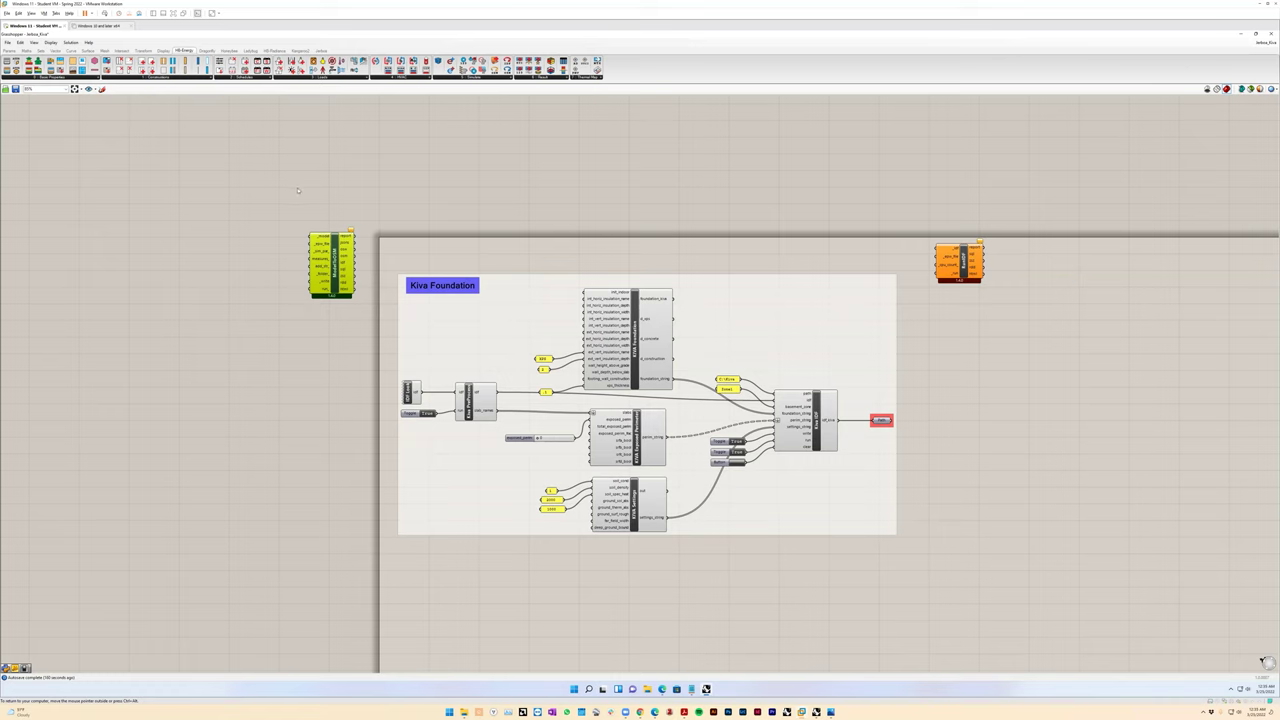
drag(267, 193, 377, 330)
drag(1051, 199, 906, 331)
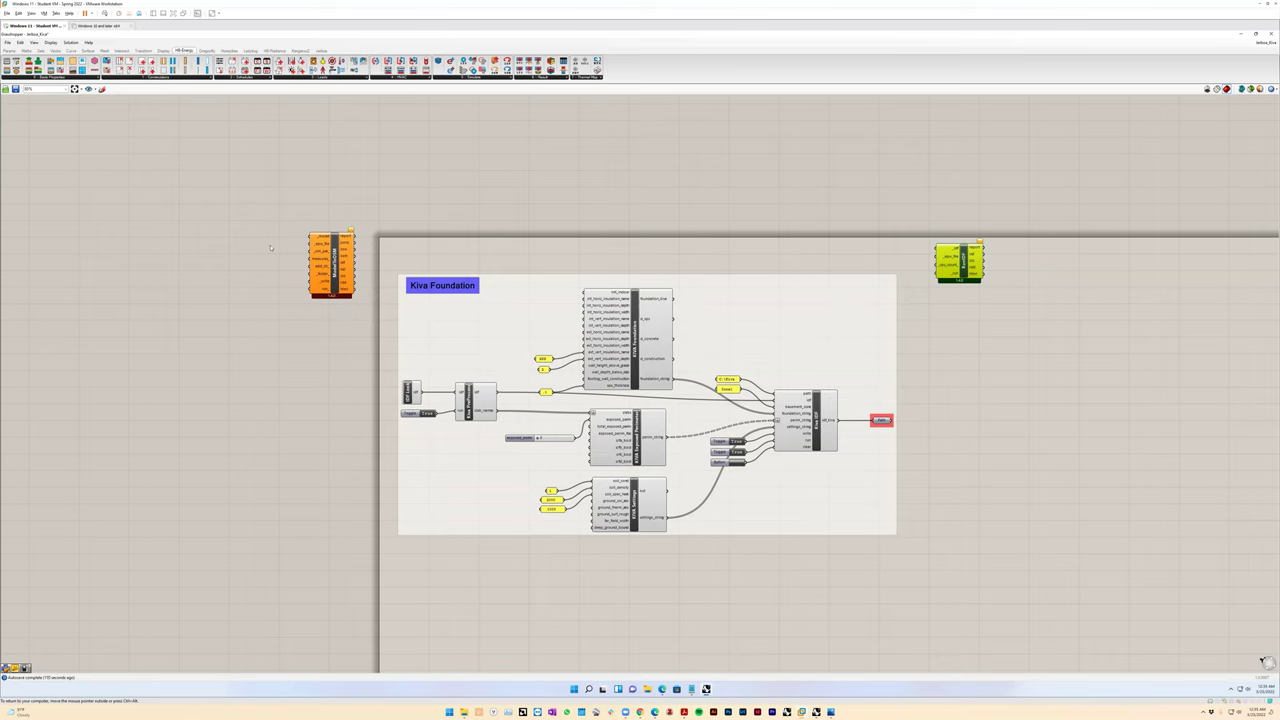
drag(388, 252, 917, 544)
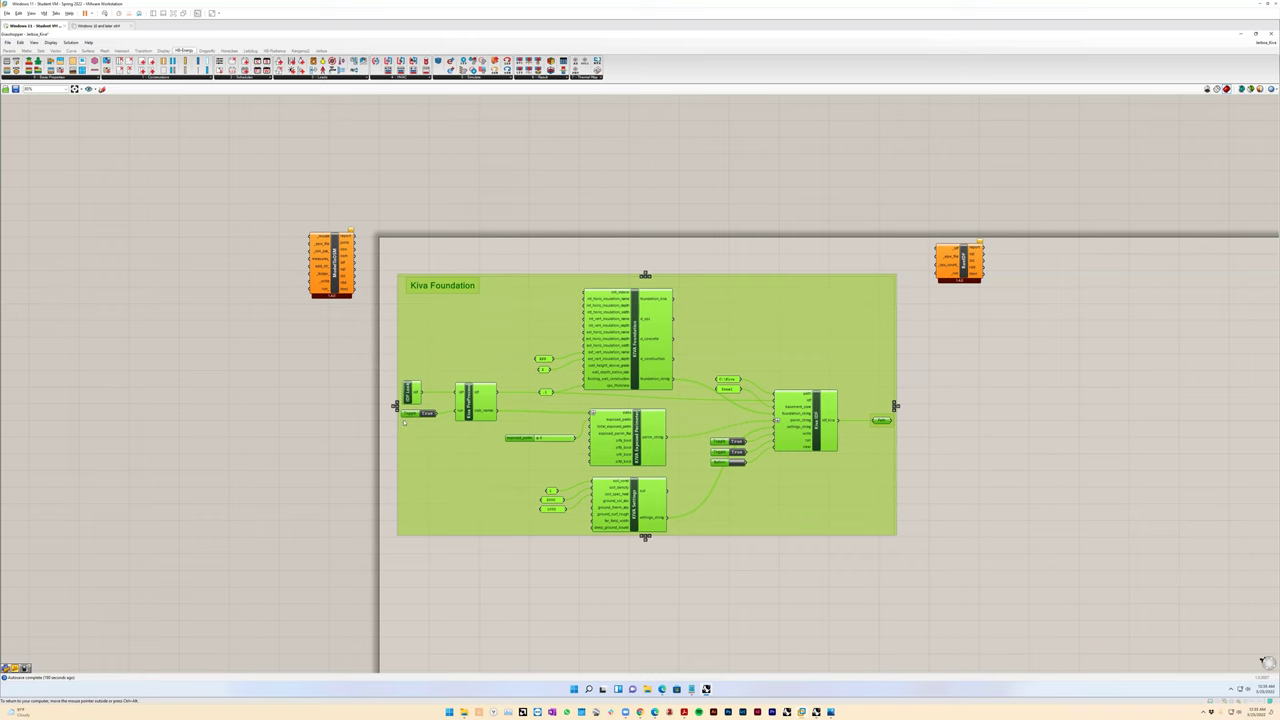
click(329, 402)
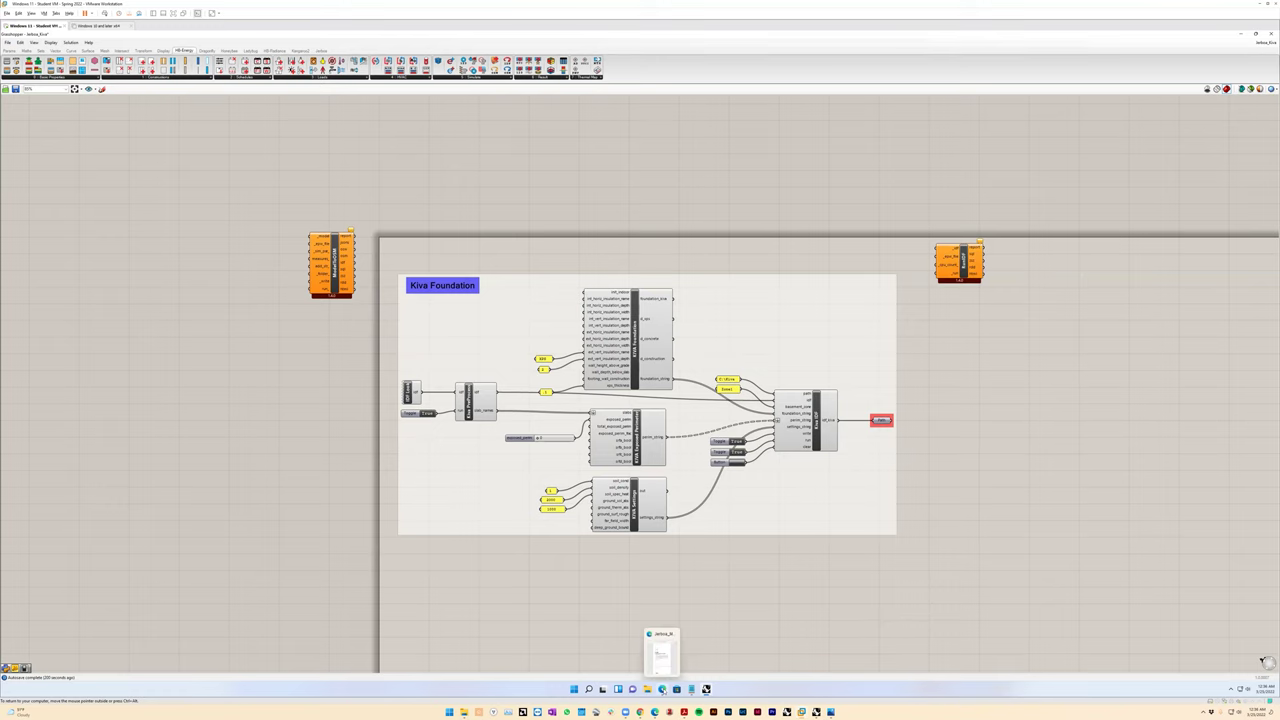
Bring the Jerboa manual PDF up in Edge beside the canvas and scroll past the title page
click(661, 689)
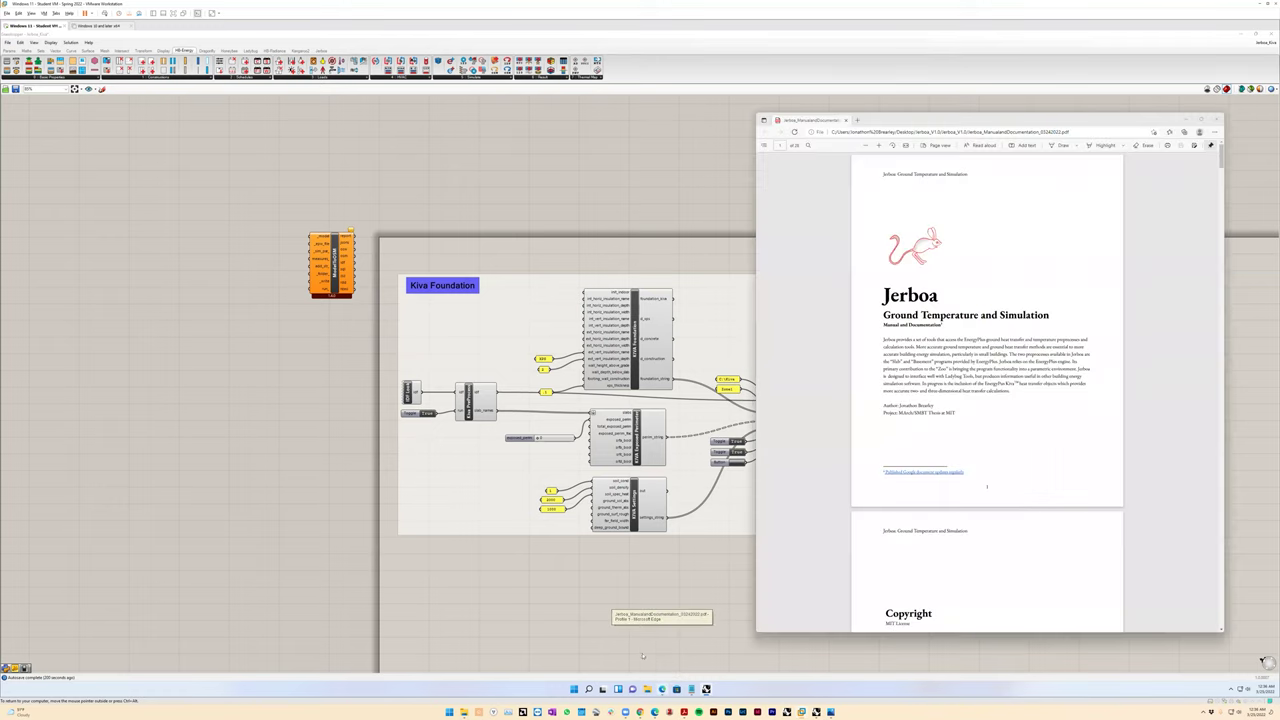
click(522, 561)
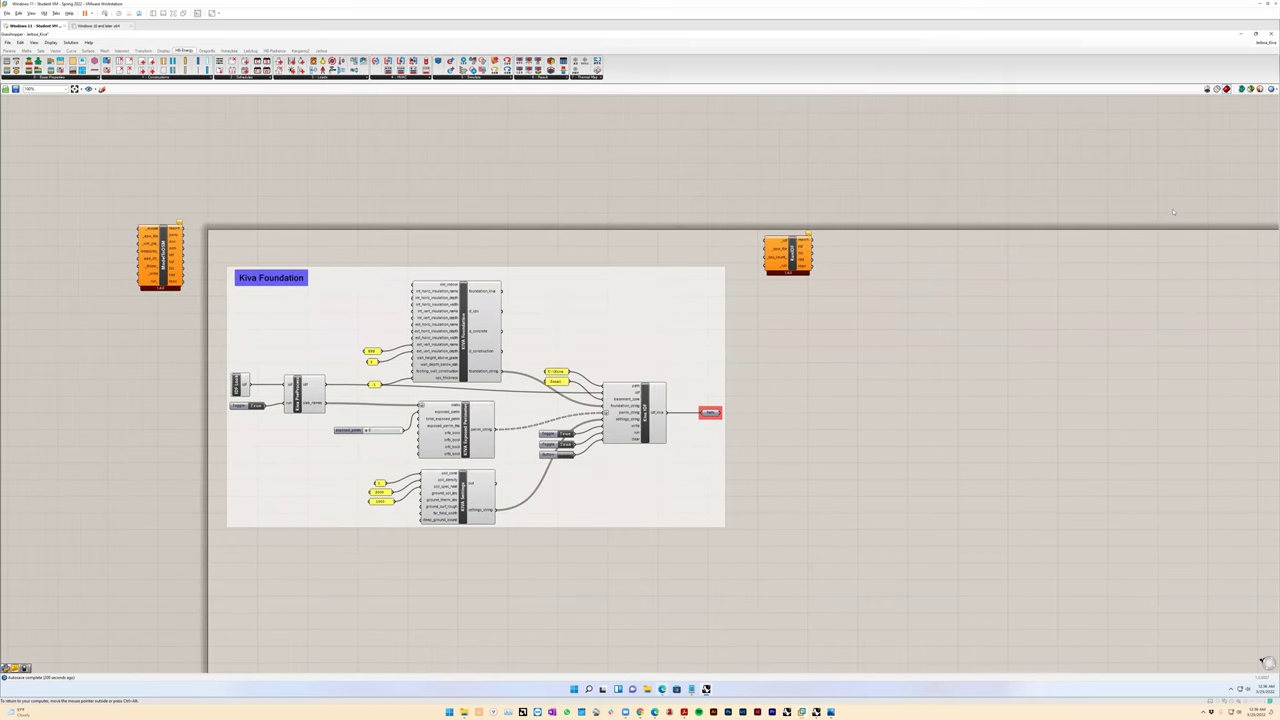
key(alt+Tab)
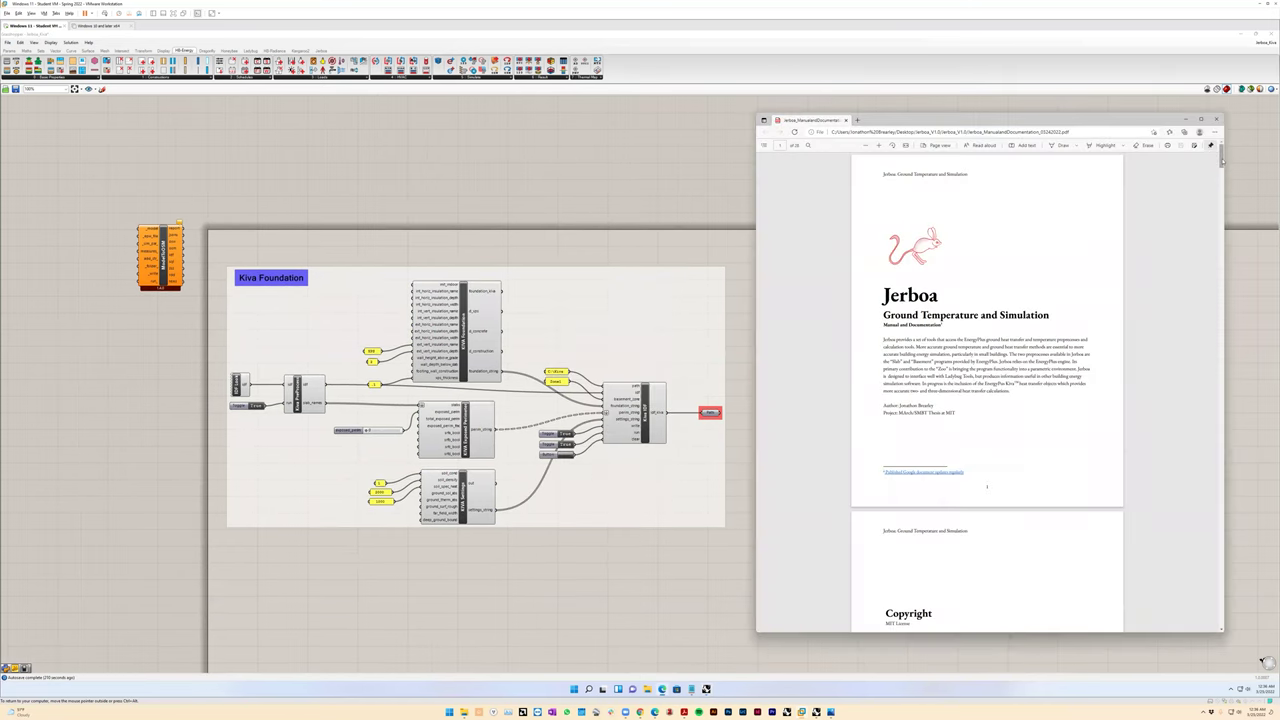
drag(1221, 158, 1227, 231)
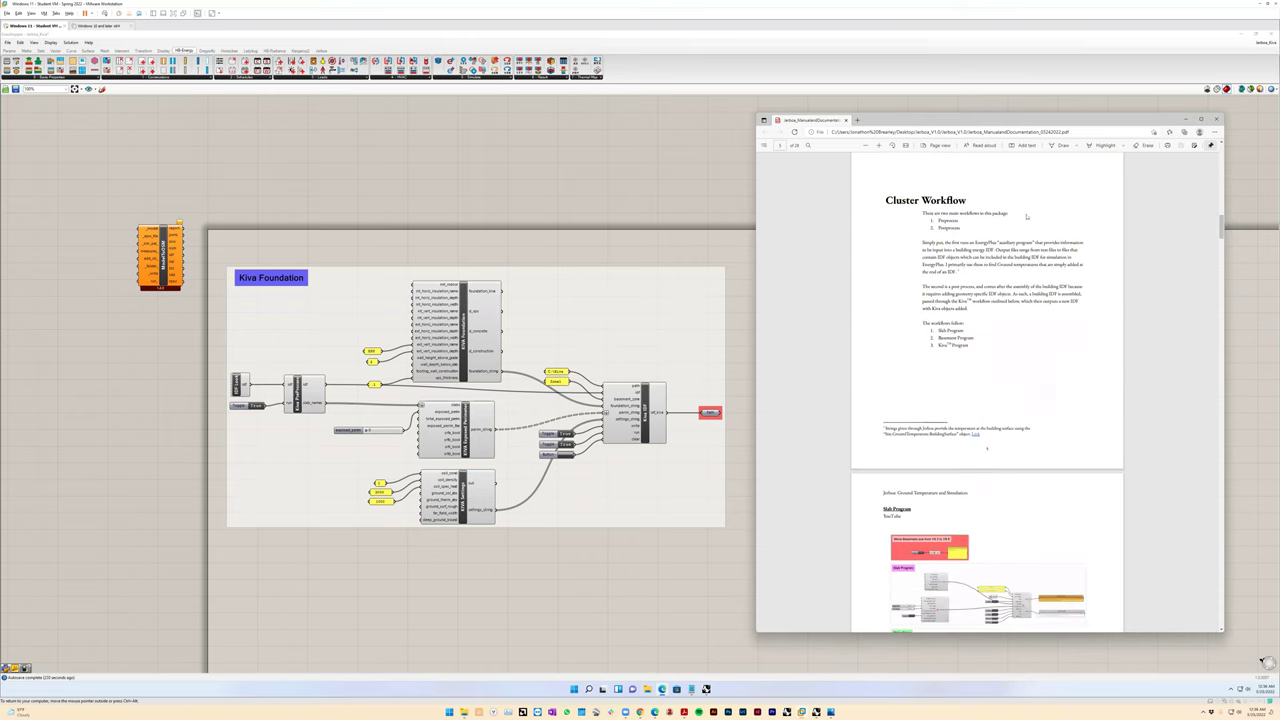
Scroll the Jerboa manual past Cluster Workflow and Kiva Program to the page 19 Note on Kiva
drag(1221, 240, 1232, 278)
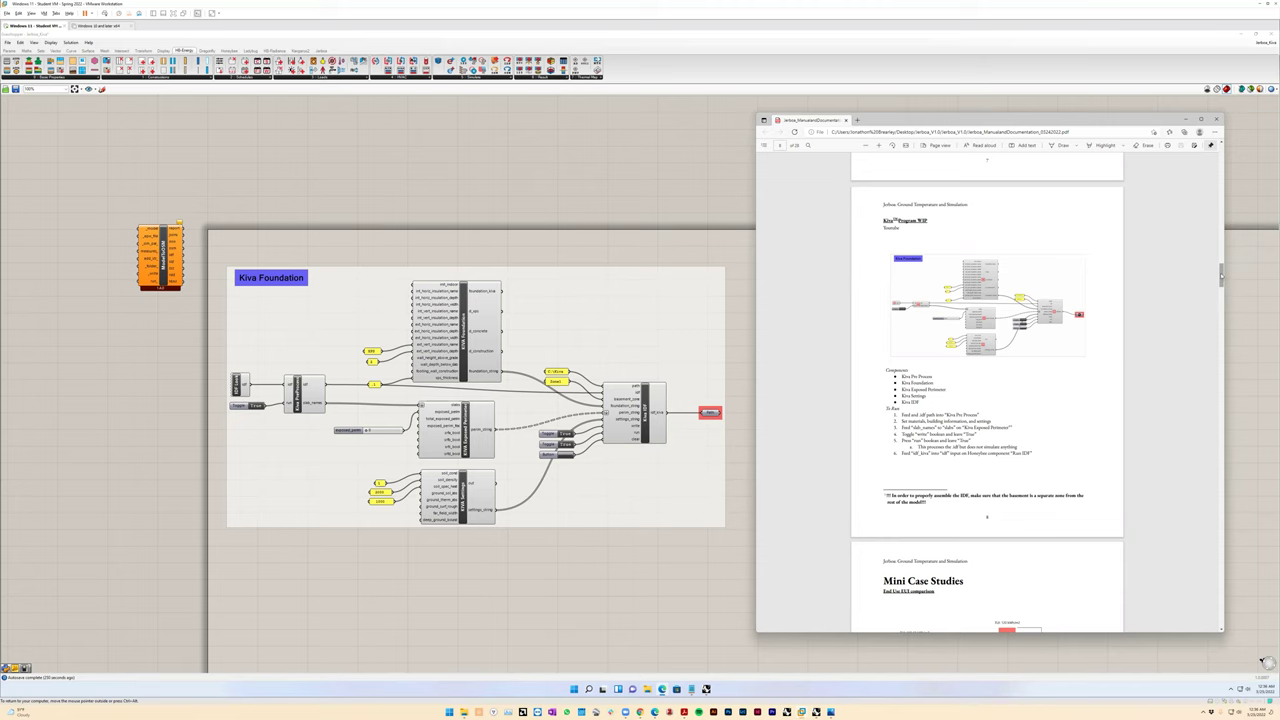
scroll(987, 394, down, 1)
scroll(987, 394, up, 1)
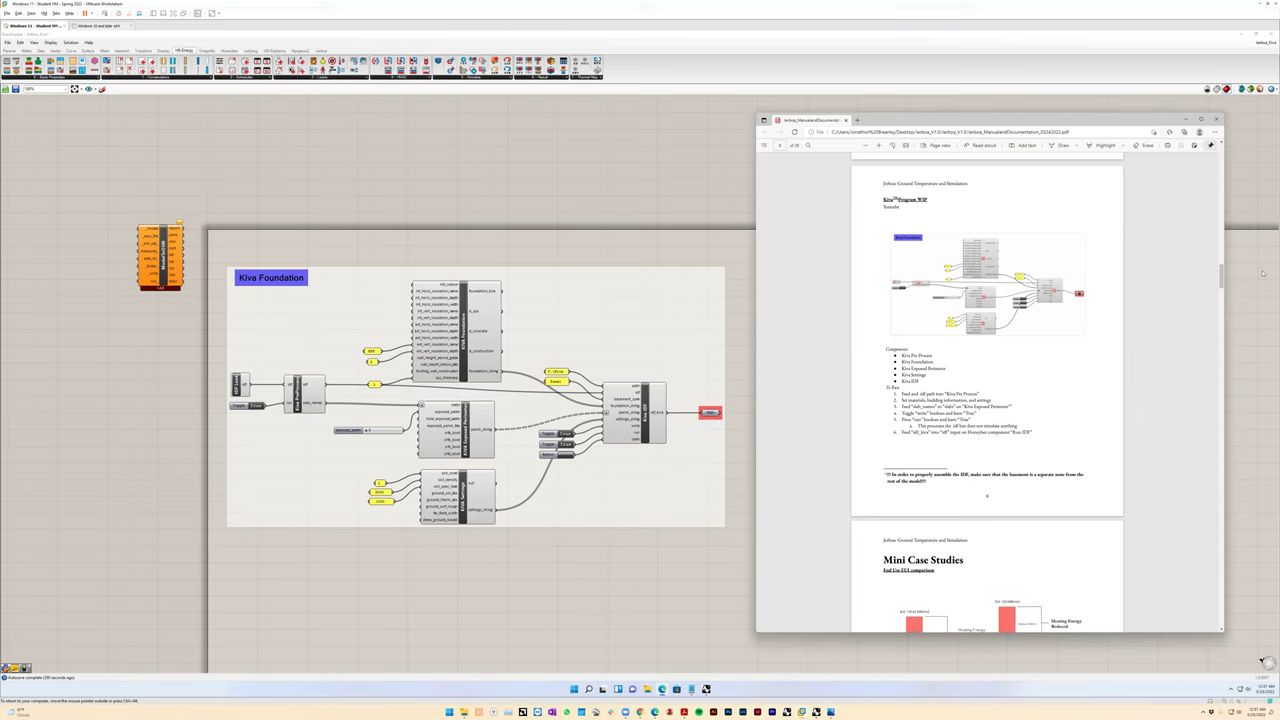
drag(1221, 275, 1226, 464)
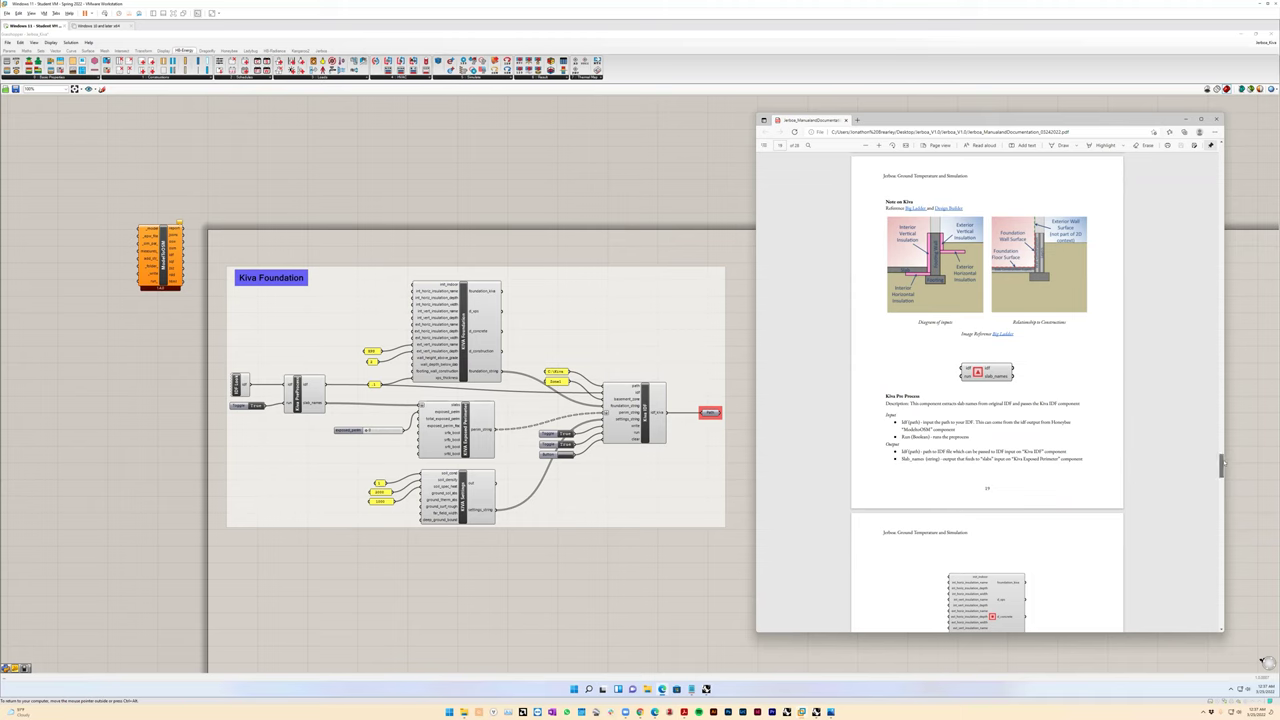
scroll(985, 379, up, 1)
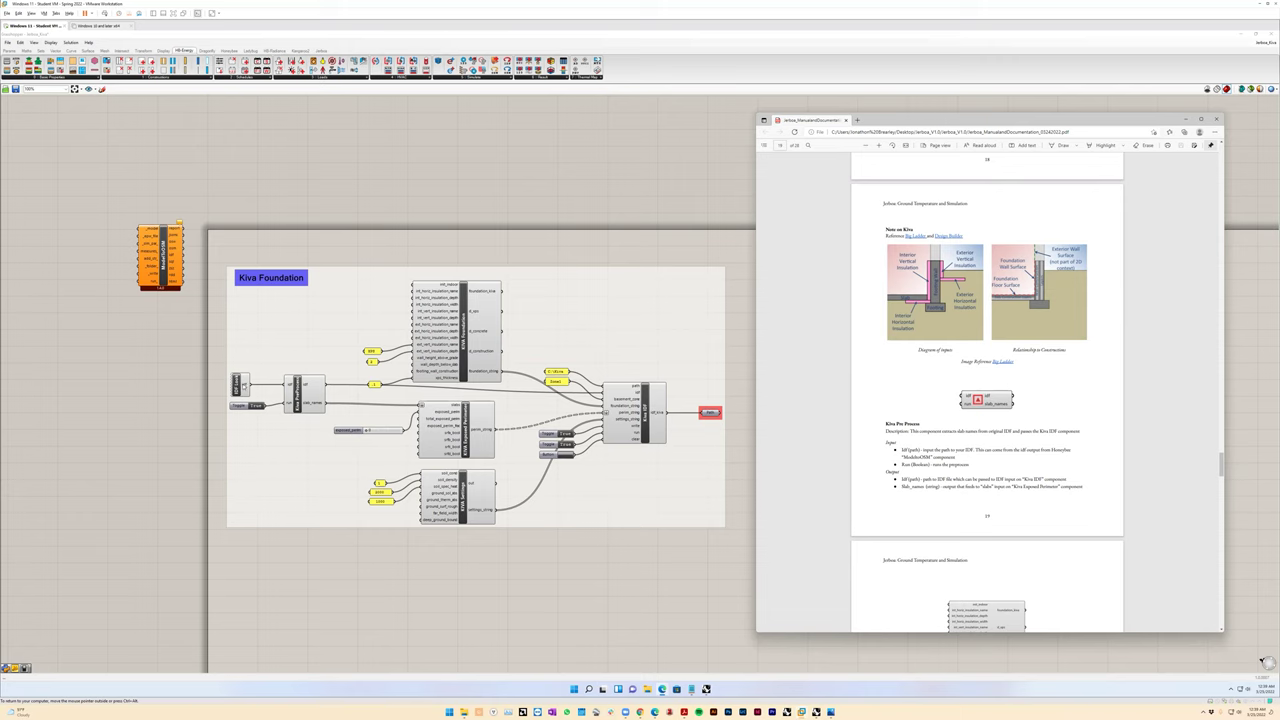
Browse to the Jerboa_V1.0 Examples\Kiva folder in File Explorer, then minimize the window
mouse_move(243, 386)
click(647, 690)
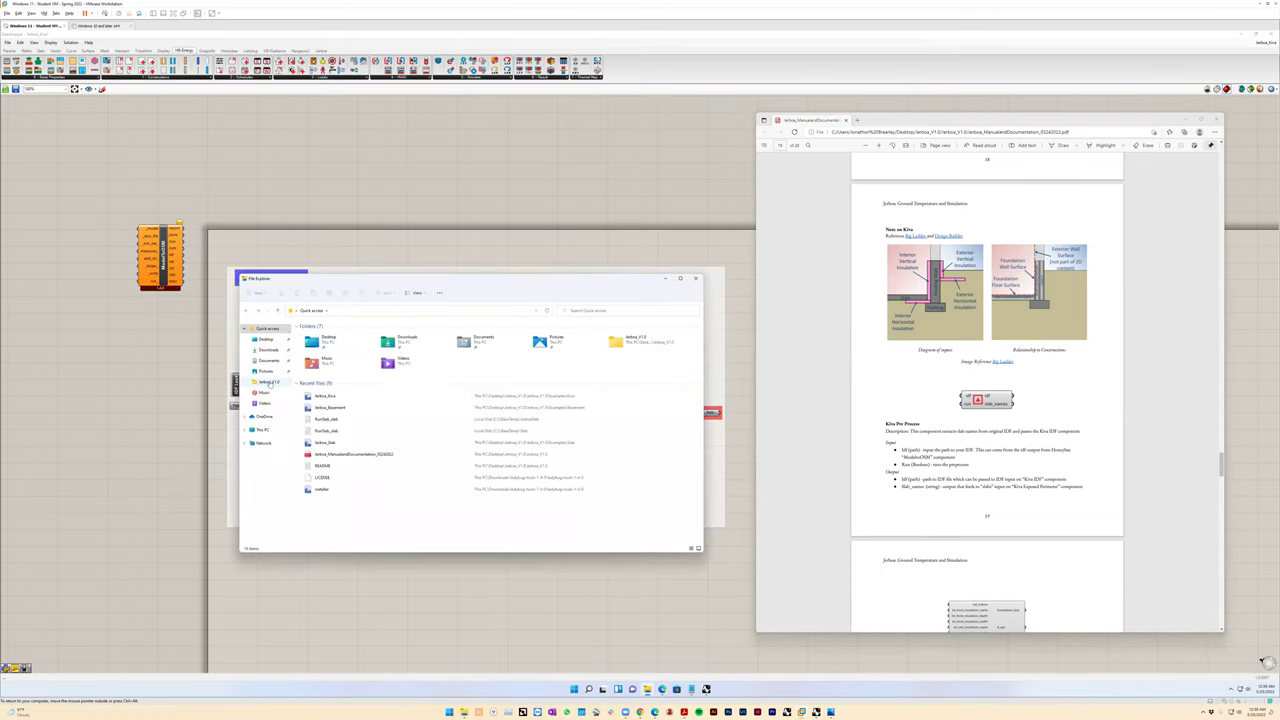
click(268, 382)
click(310, 336)
double_click(309, 338)
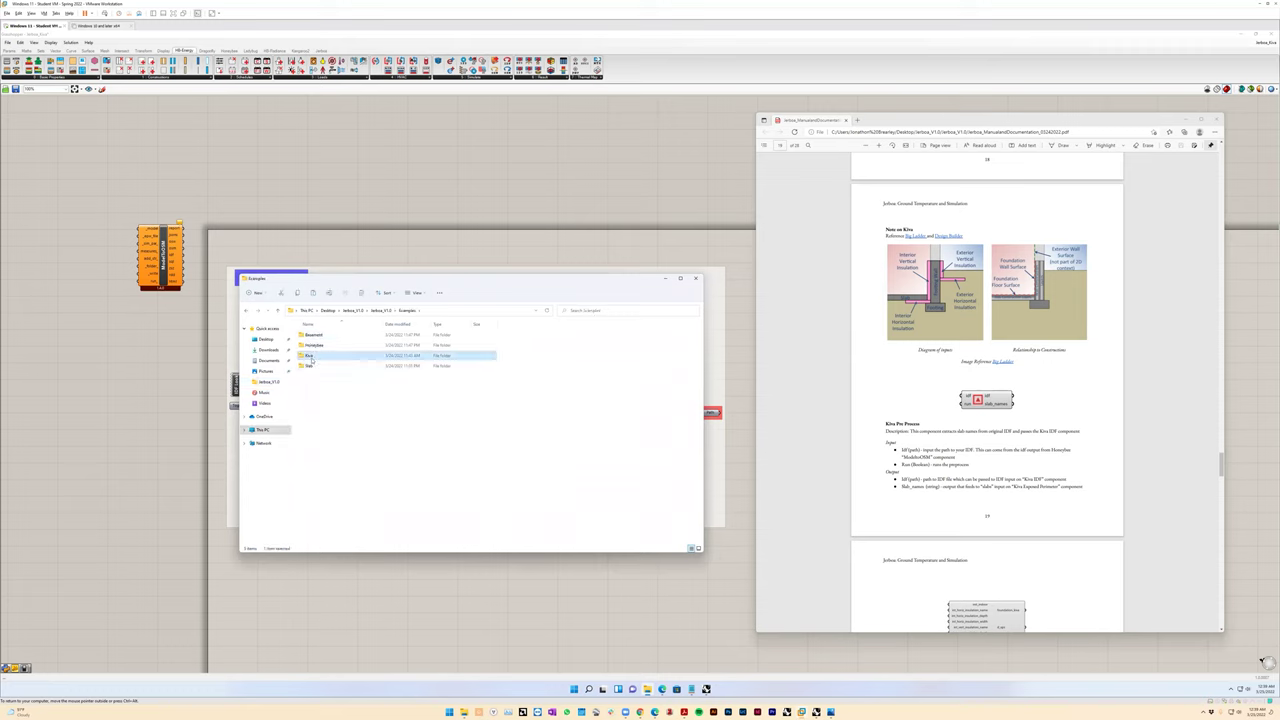
double_click(309, 355)
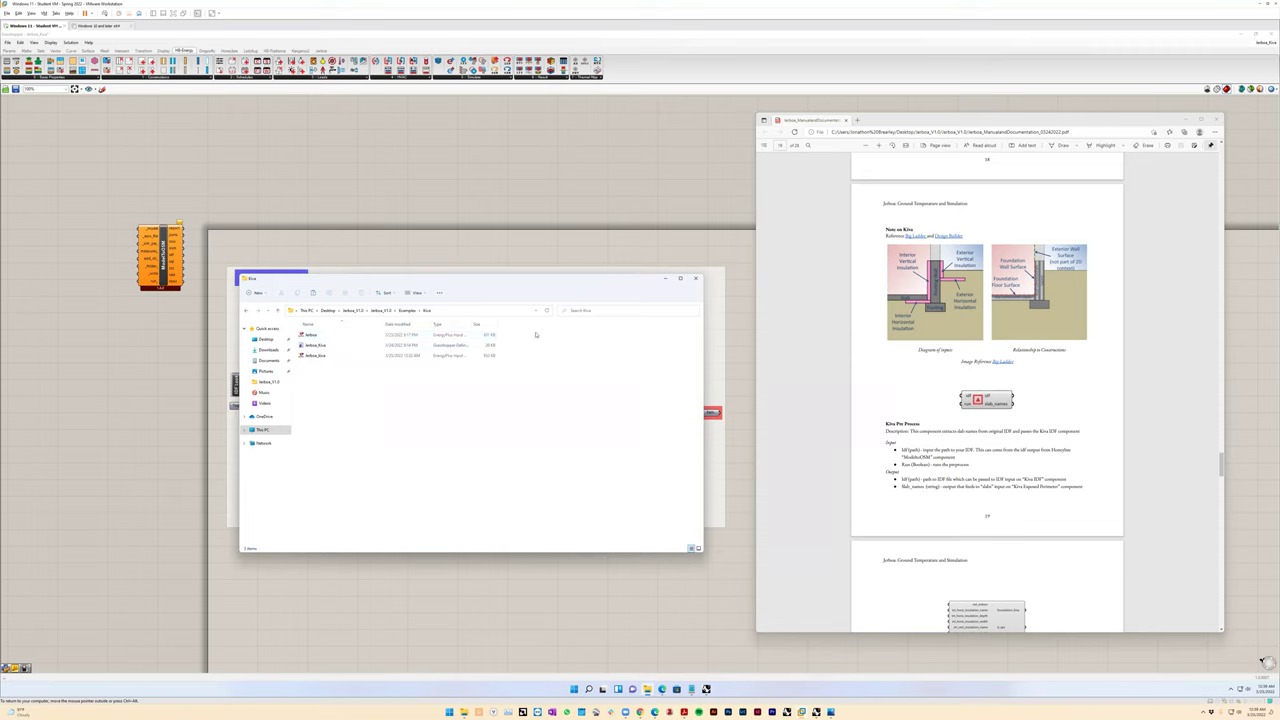
click(665, 280)
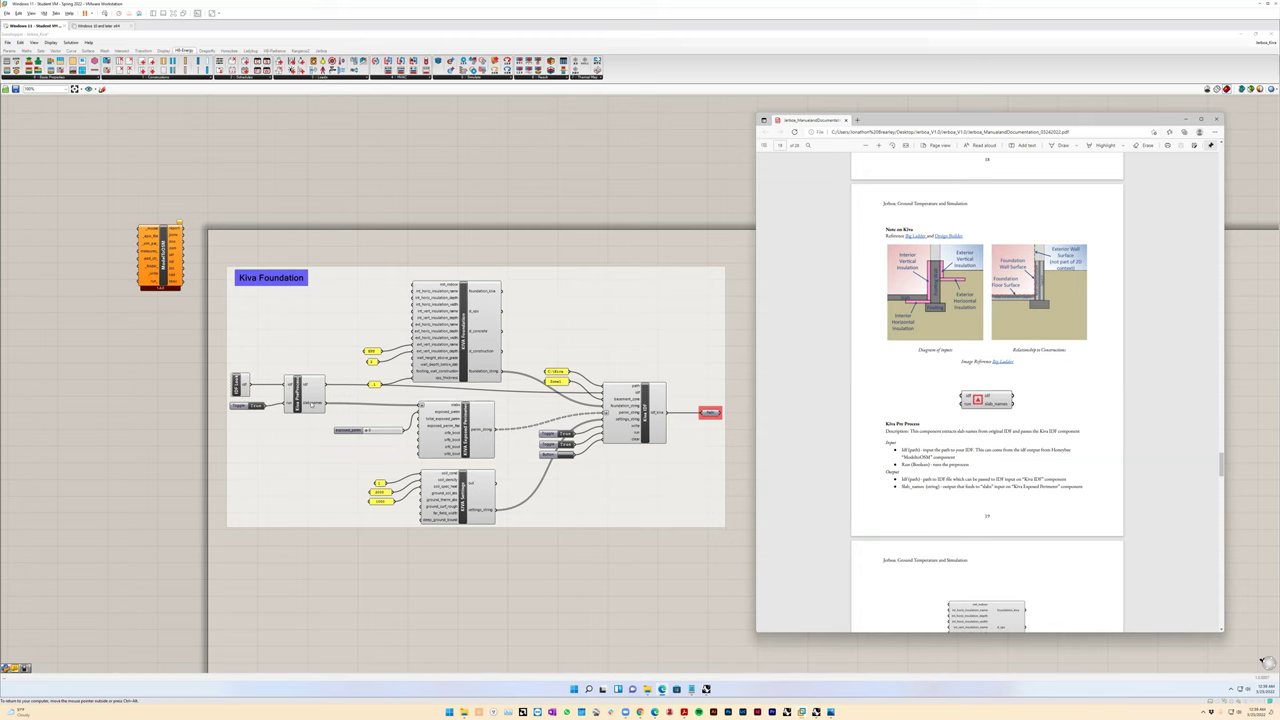
Scroll the PDF to Kiva Settings, then return to Grasshopper and select the Kiva PreProcess component
mouse_move(313, 404)
drag(1215, 470, 1225, 524)
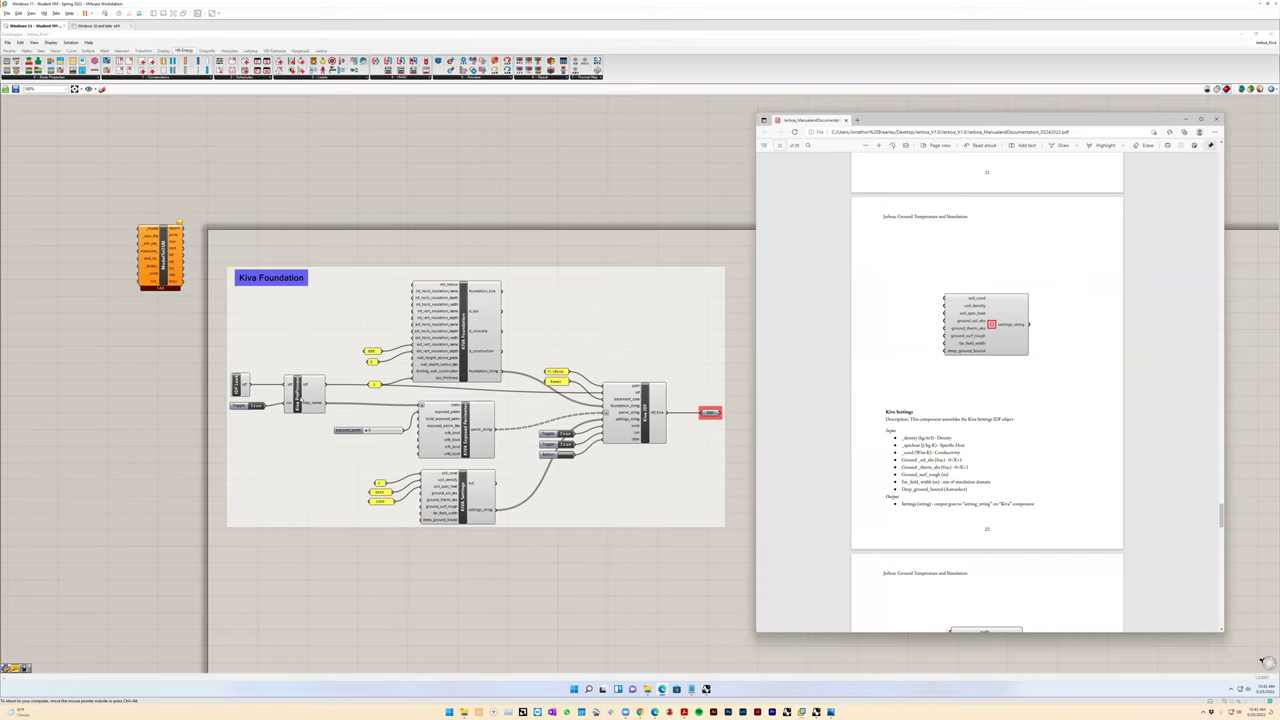
key(alt+Tab)
click(305, 400)
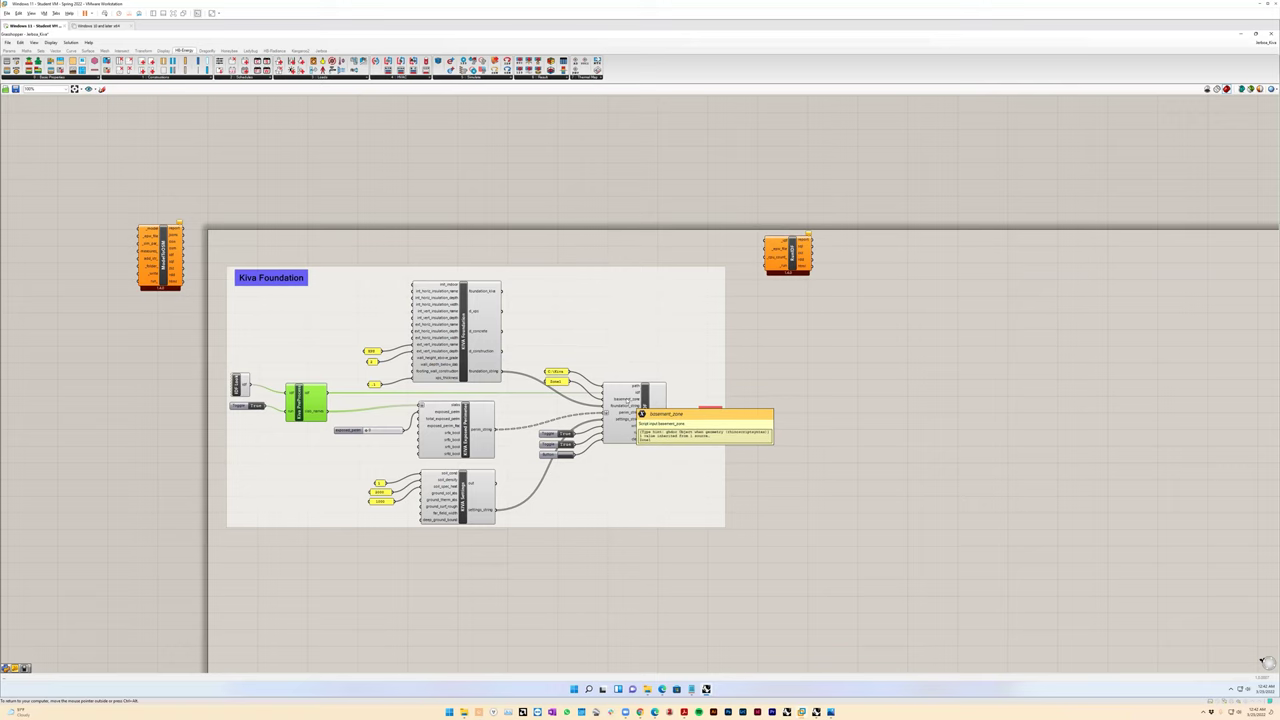
Pan the canvas slightly right to re-centre the Kiva Foundation group
right_drag(730, 448, 829, 461)
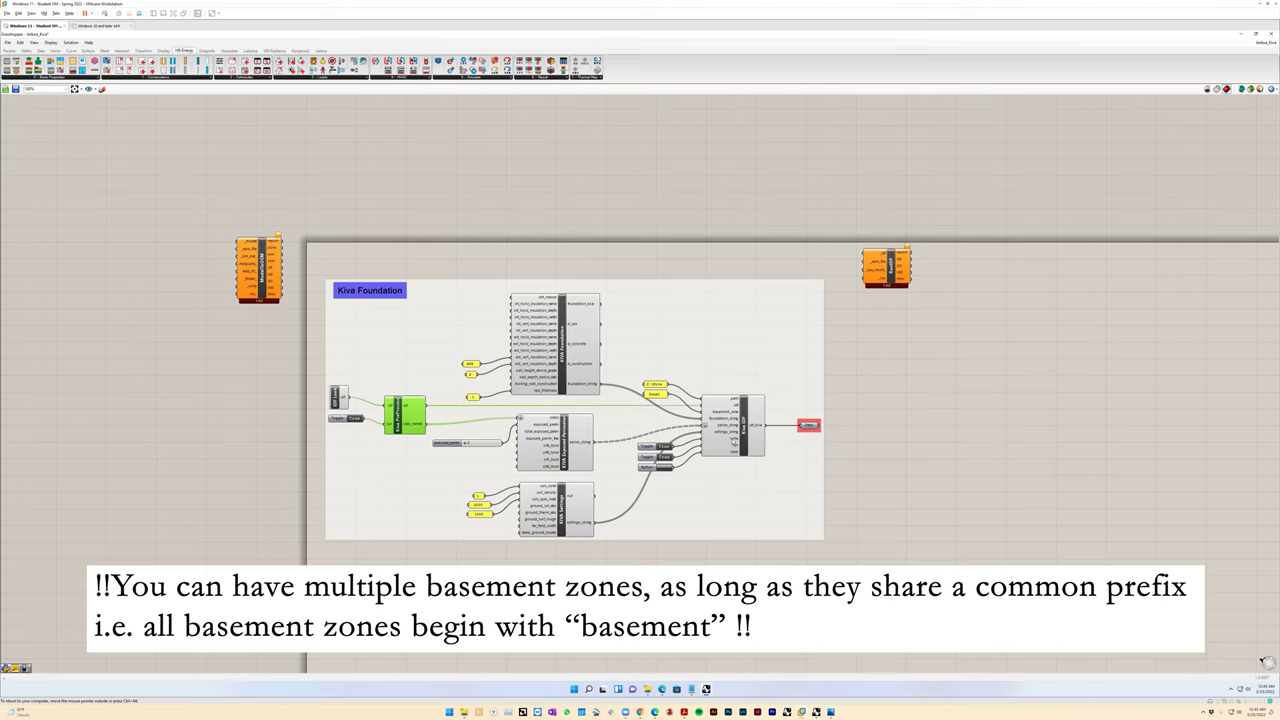
Move the yellow 'basement' panel next to the Kiva component's basement_zone input
drag(656, 396, 685, 405)
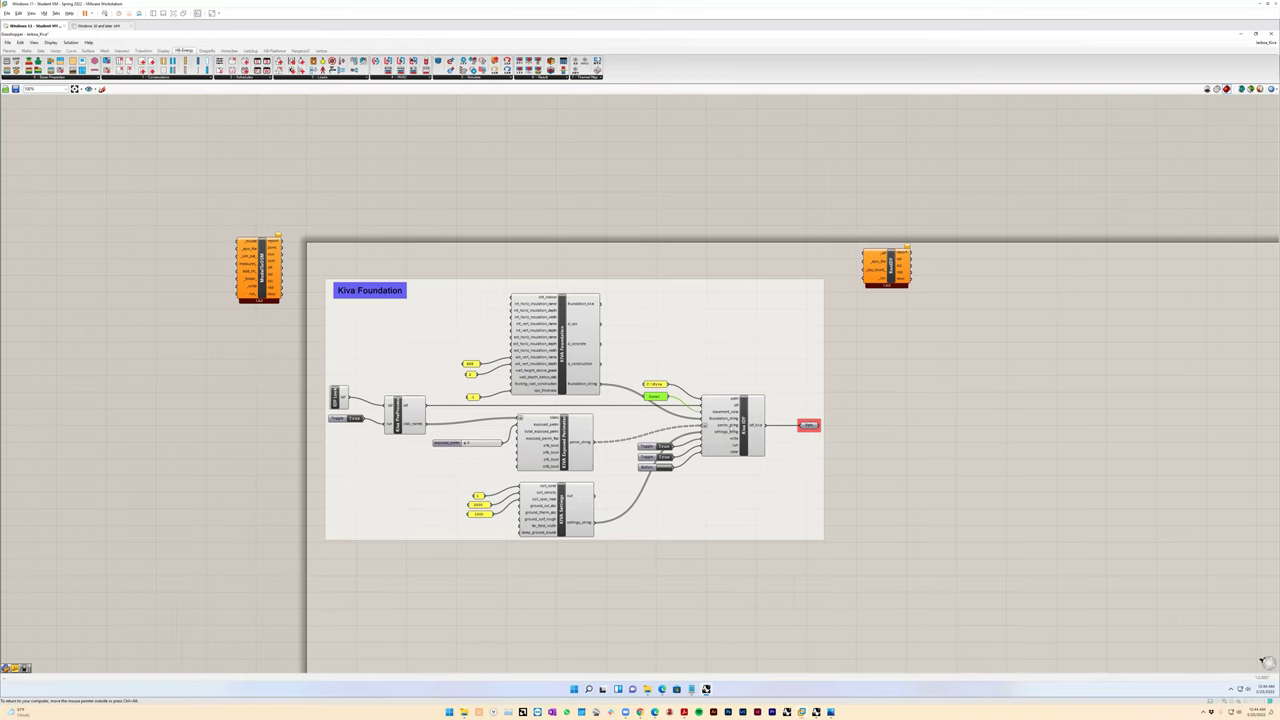
Trigger the Kiva component's run Button to write the new IDF, then check the File Path output
mouse_move(724, 425)
click(648, 467)
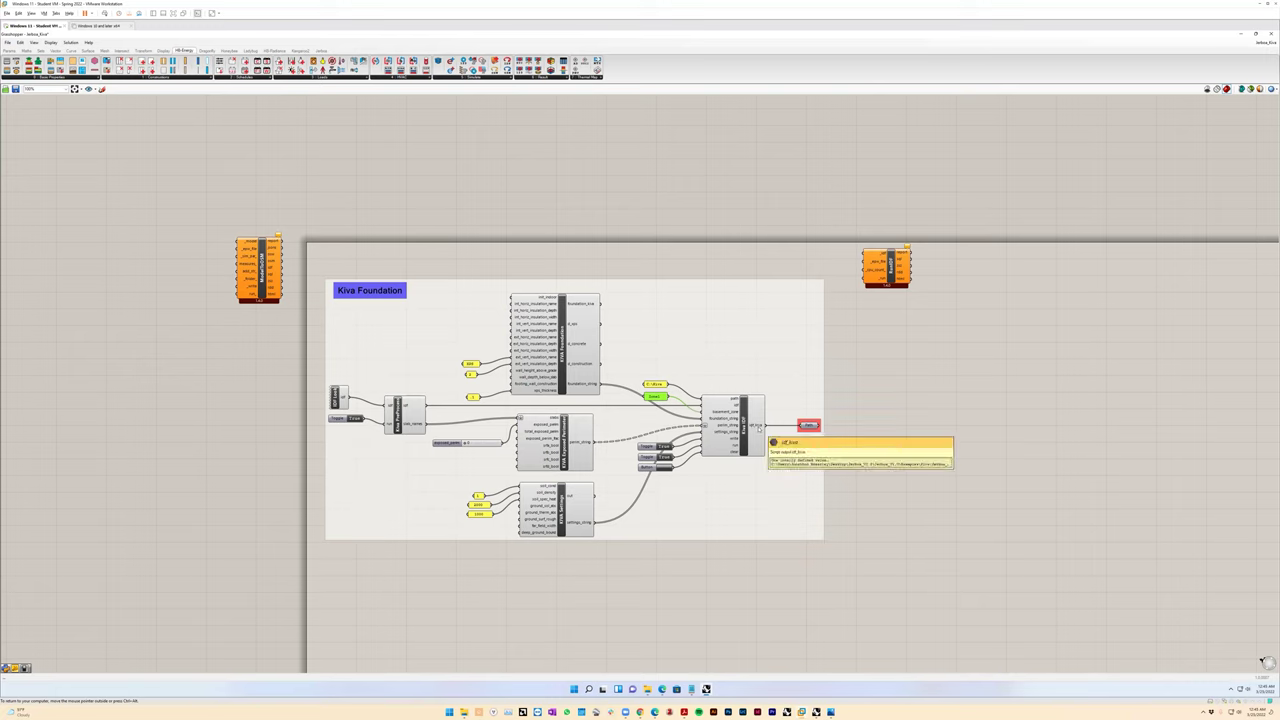
mouse_move(812, 427)
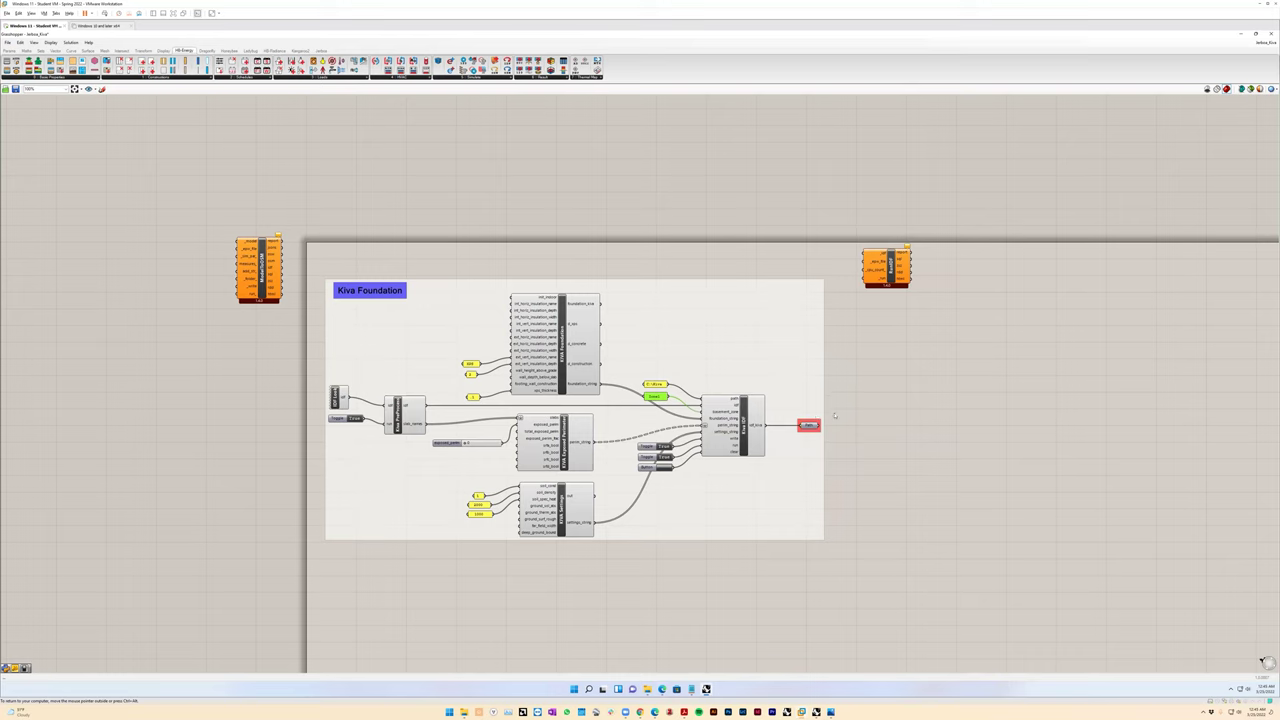
Add a text panel showing the written Kiva IDF path beside the red output component
double_click(946, 400)
text(panel)
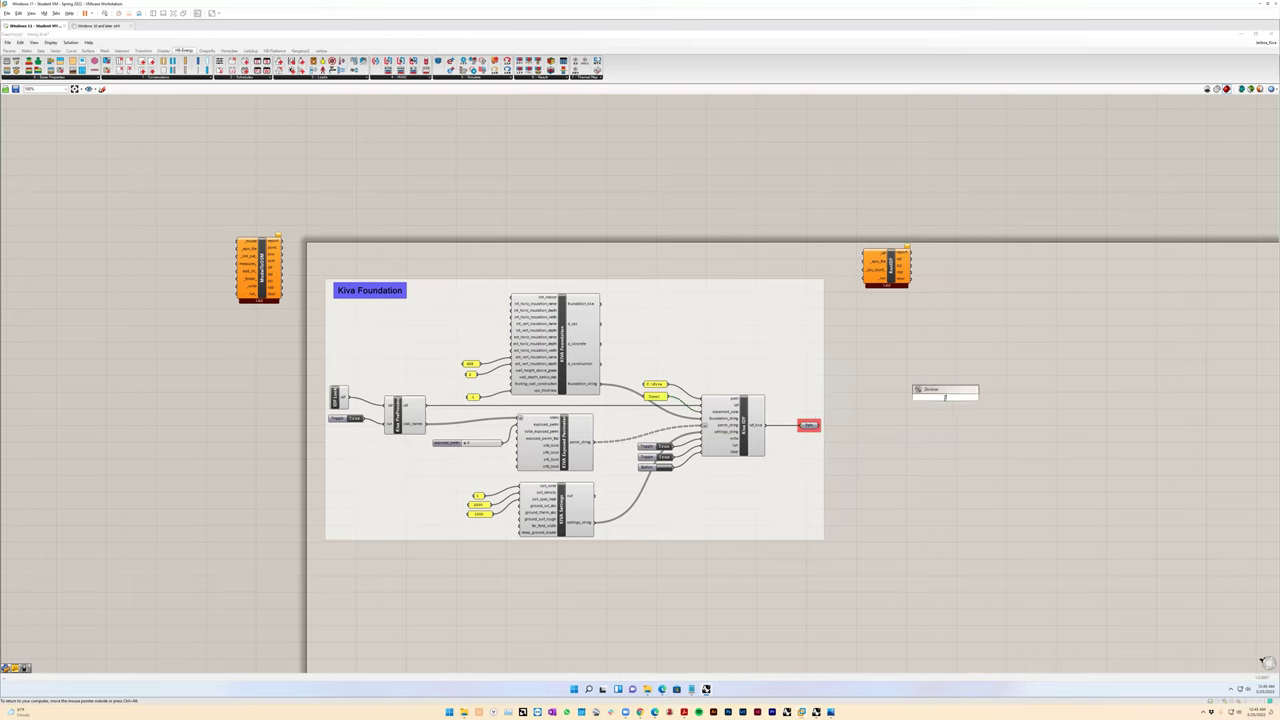
key(Return)
drag(820, 428, 1149, 425)
mouse_move(1040, 420)
mouse_down()
mouse_move(988, 434)
mouse_move(1019, 432)
mouse_up()
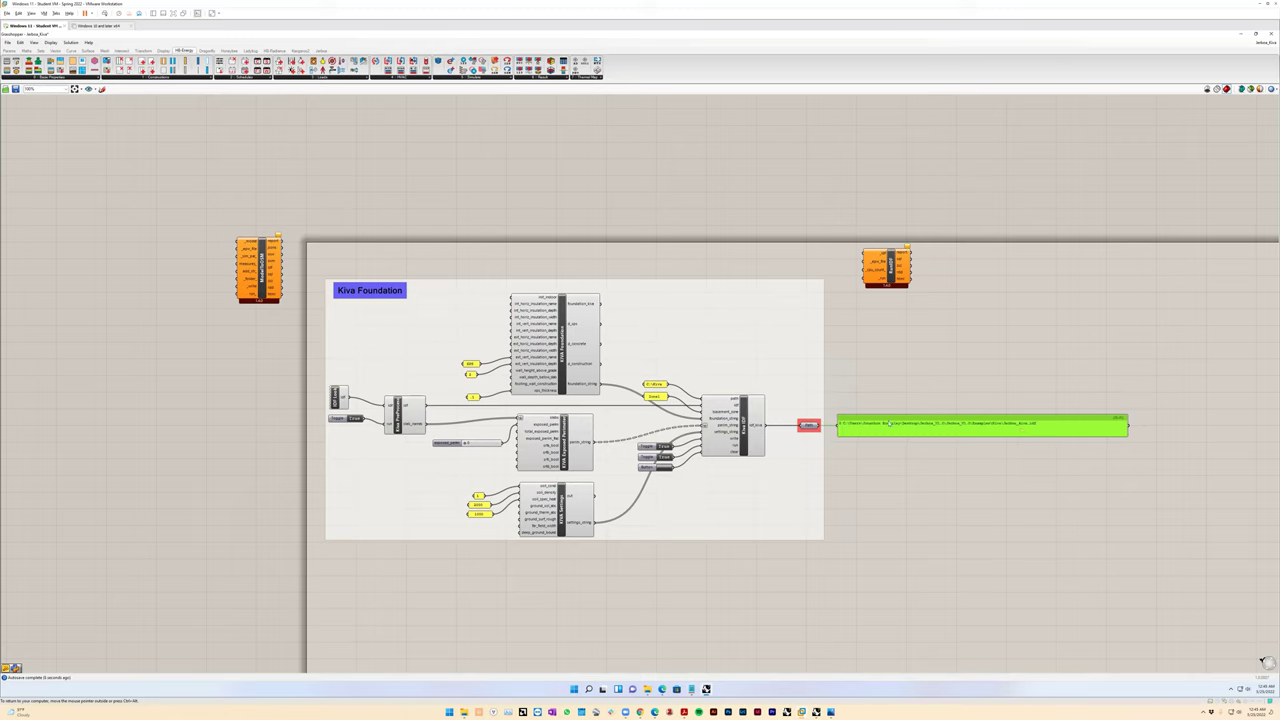
Bring up the File Explorer window at the Desktop's Jerboa_V1.0 folder
key(alt+Tab)
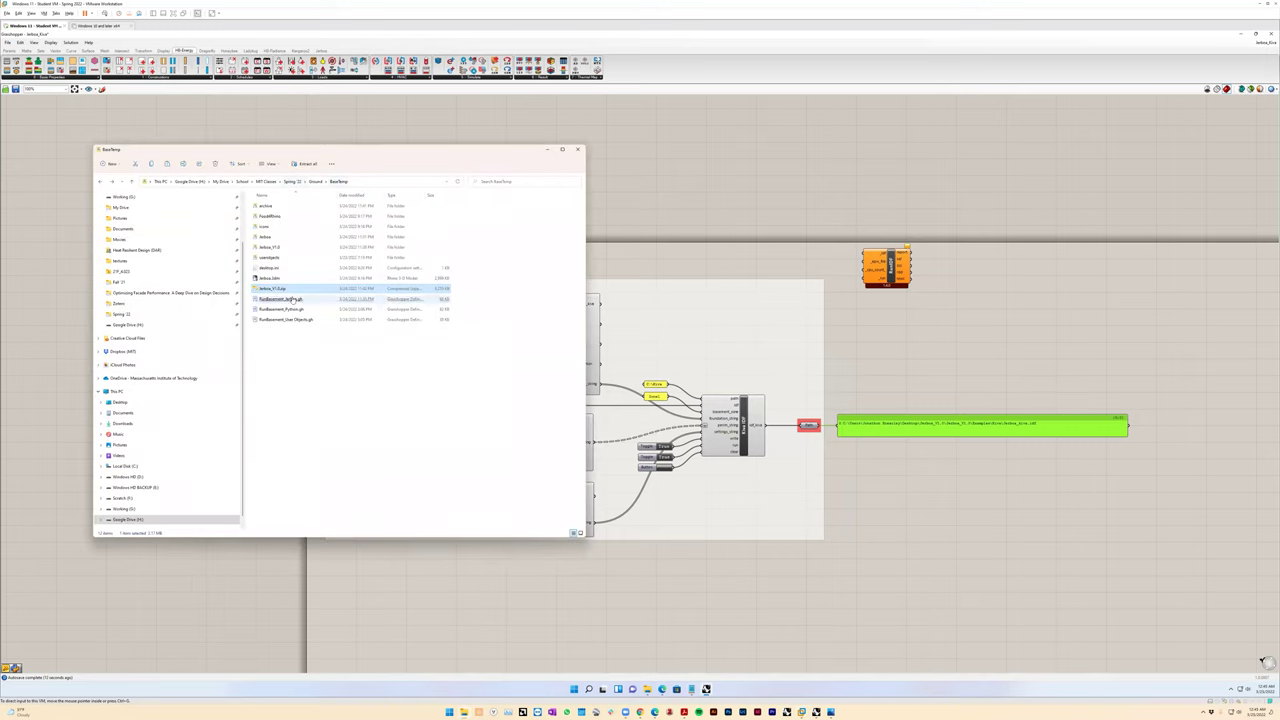
click(950, 531)
click(632, 650)
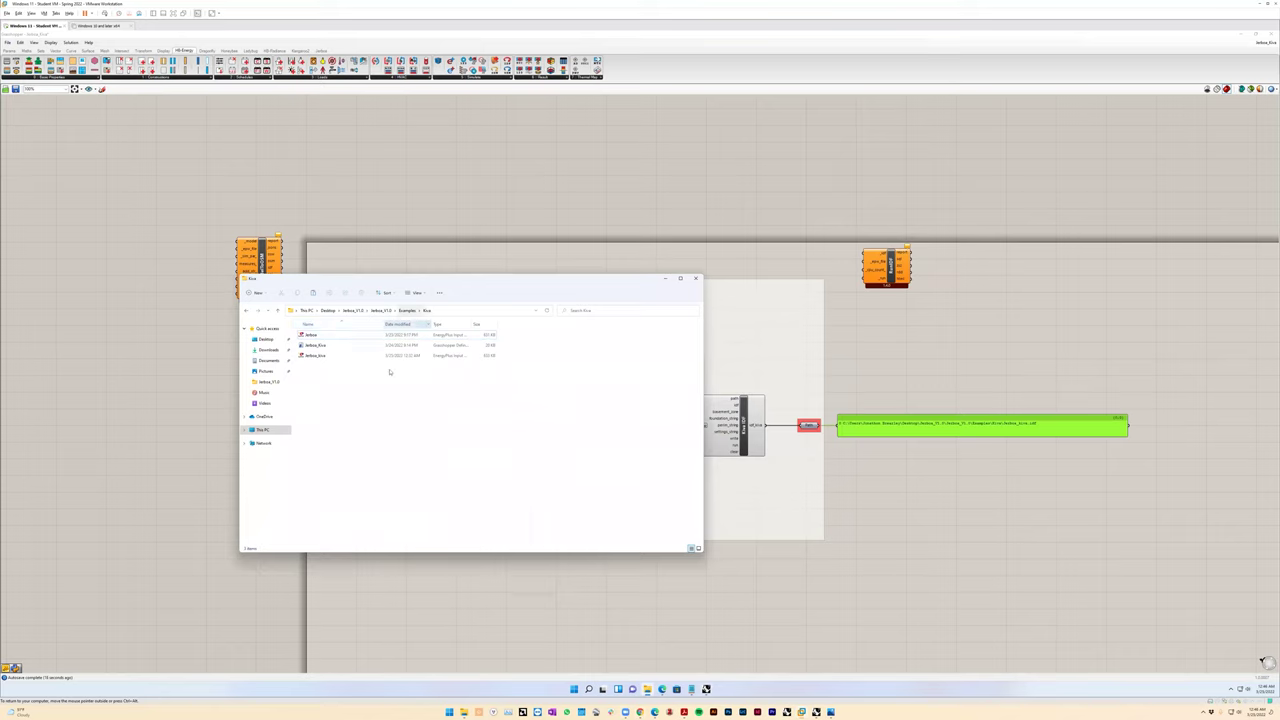
click(353, 310)
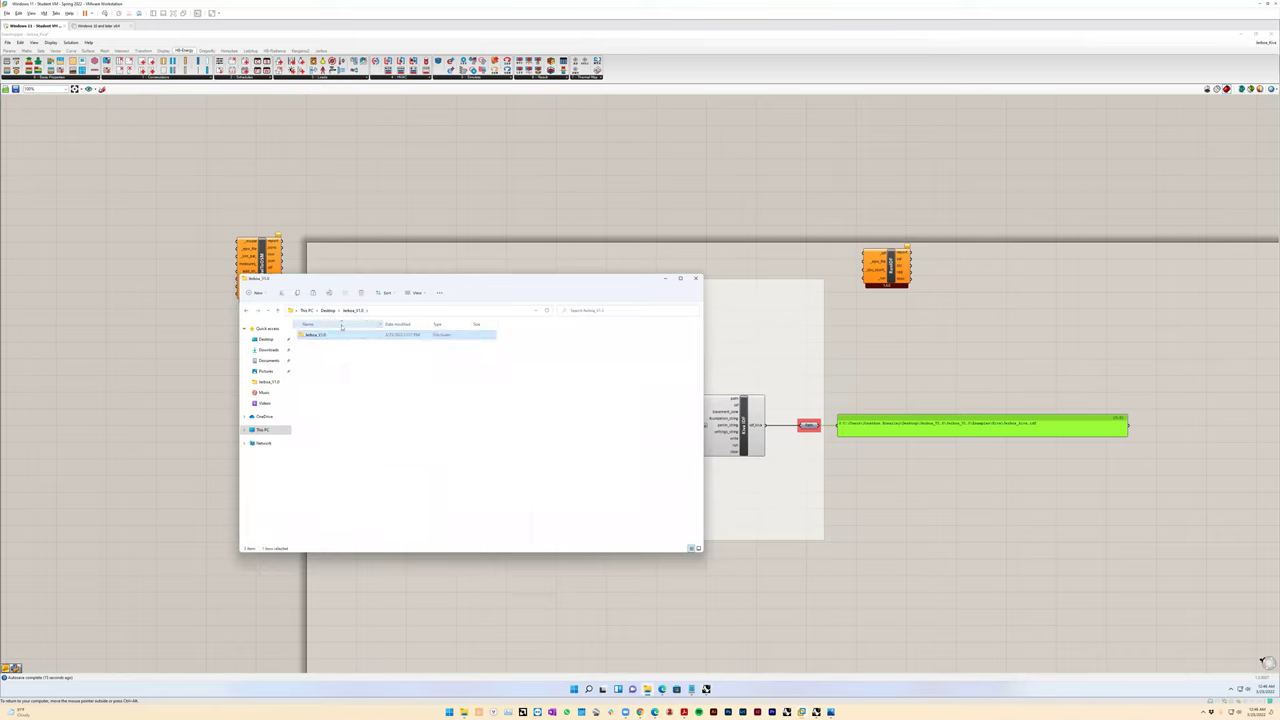
Browse into Jerboa_V1.0 > Examples > Kiva and select the new Jerboa_kiva IDF file
double_click(318, 335)
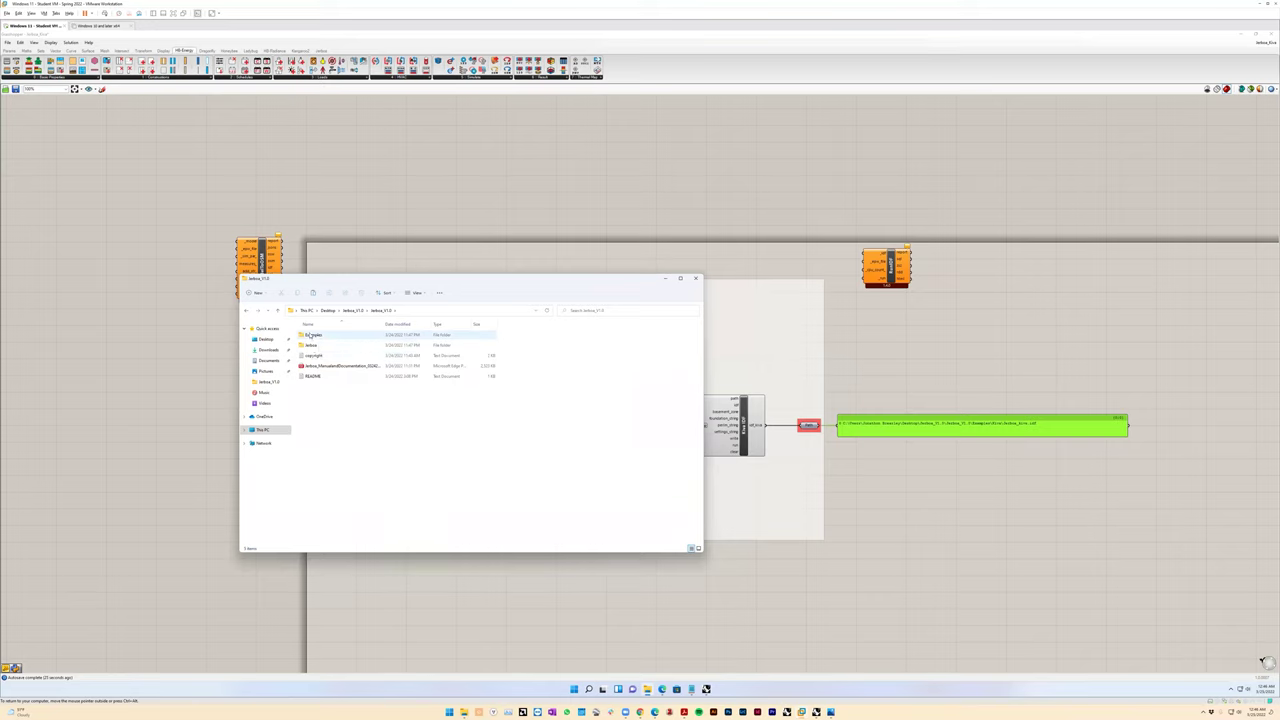
double_click(313, 336)
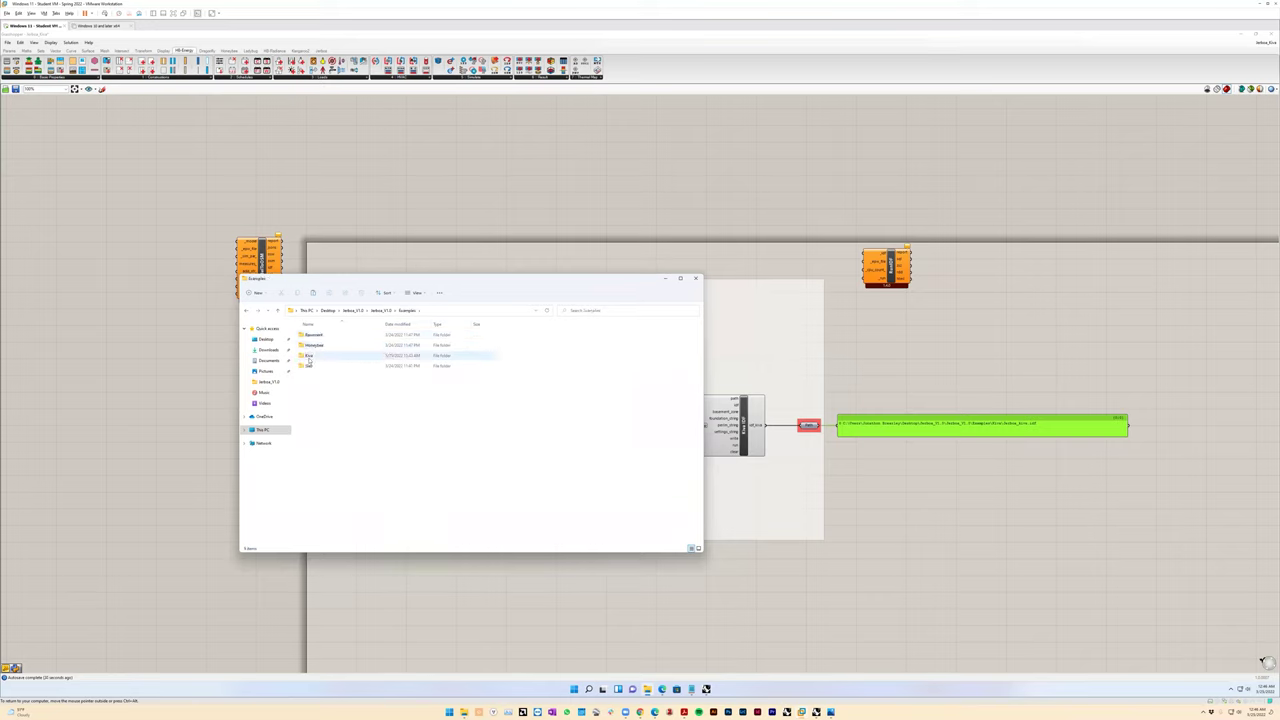
double_click(310, 357)
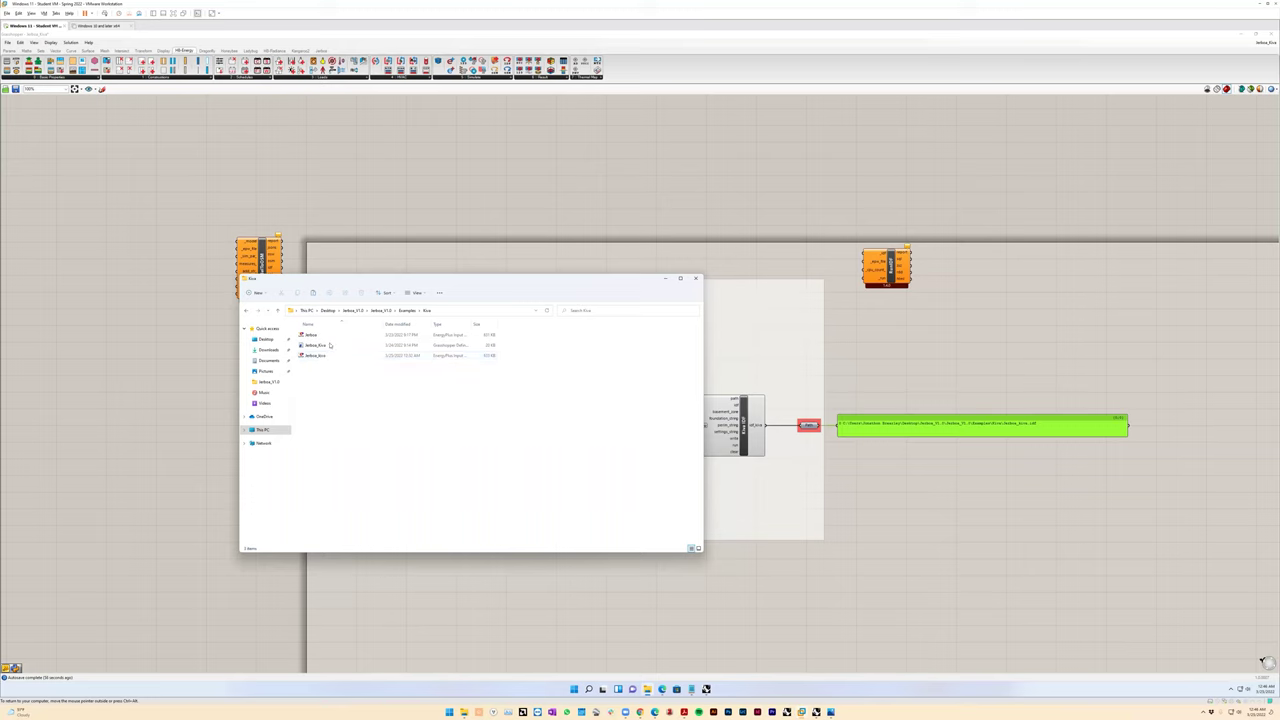
click(320, 358)
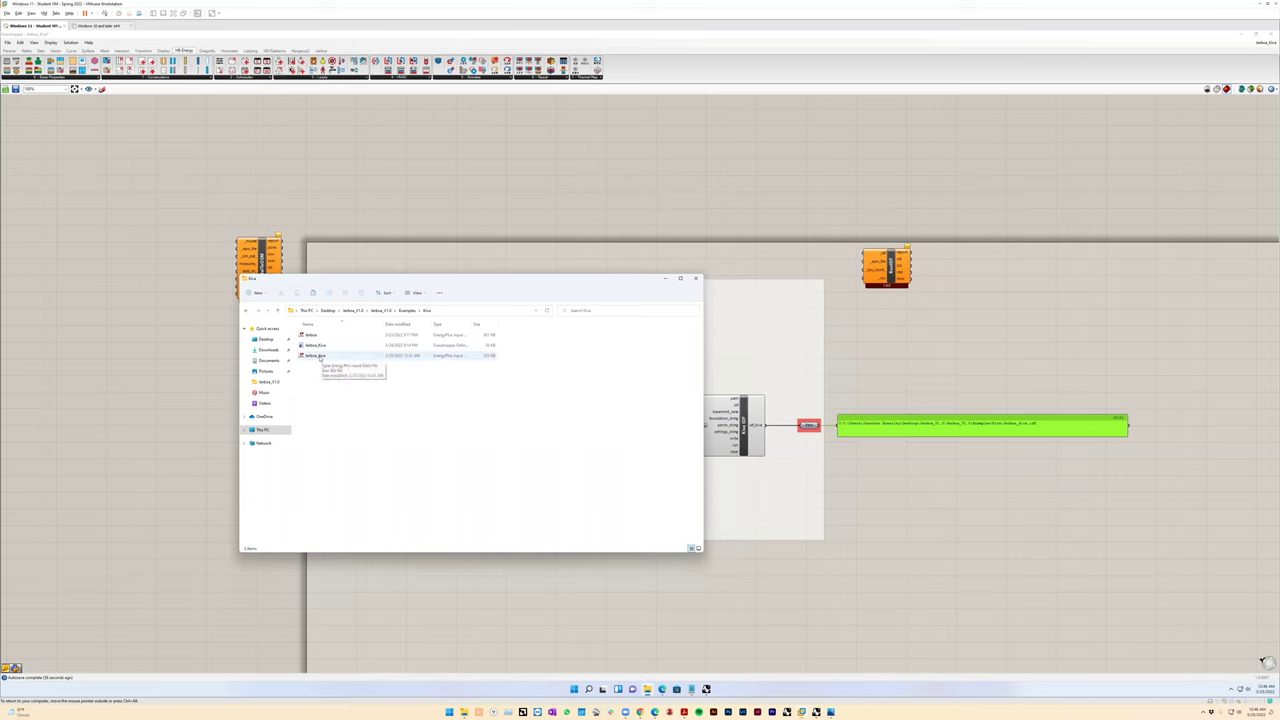
Close File Explorer and wire the Kiva IDF output into the orange HB Run IDF component
click(696, 278)
drag(826, 427, 864, 262)
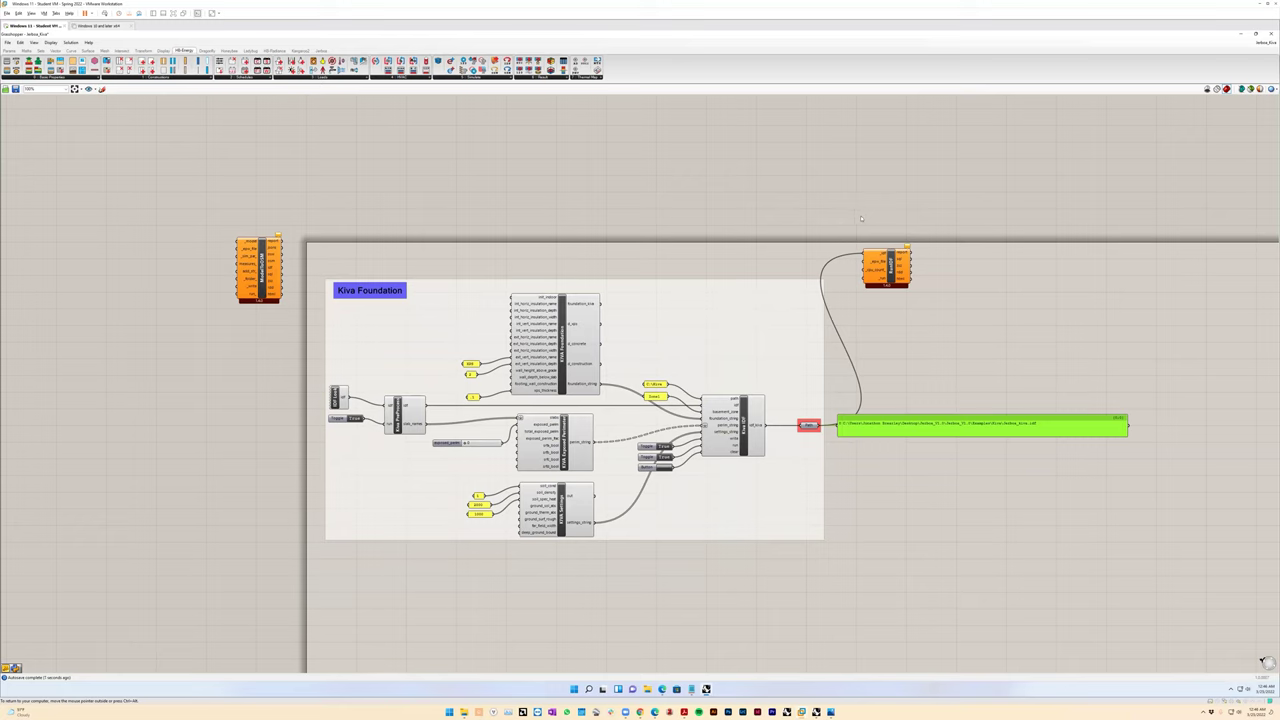